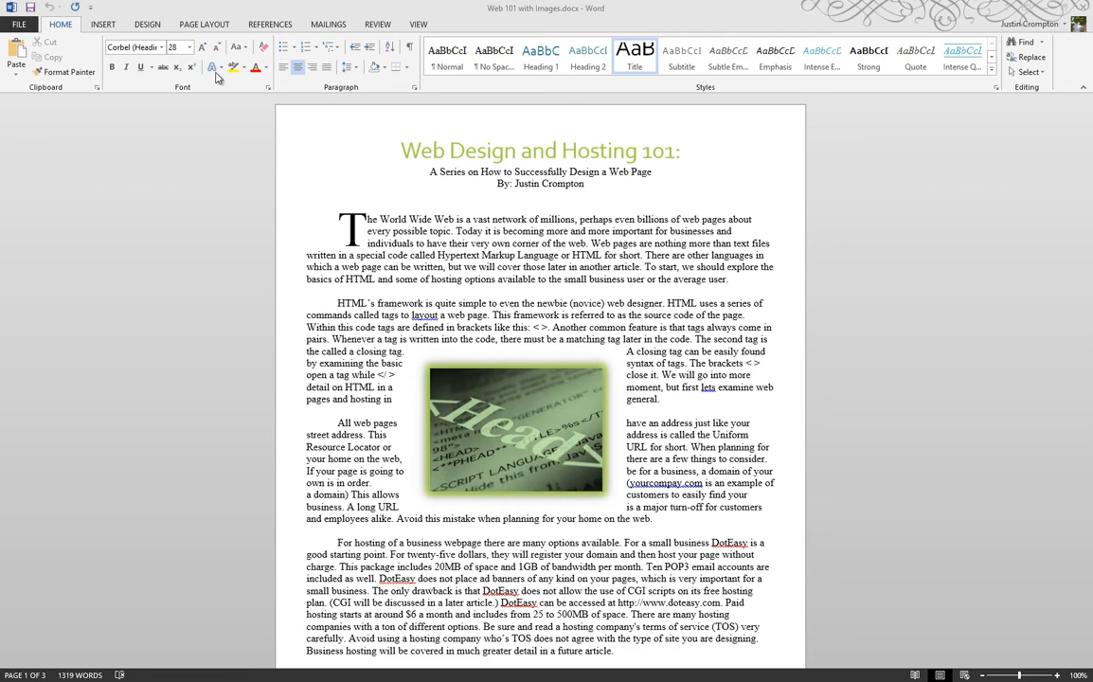
Browse the built-in header designs and leave the gallery without choosing one
click(102, 25)
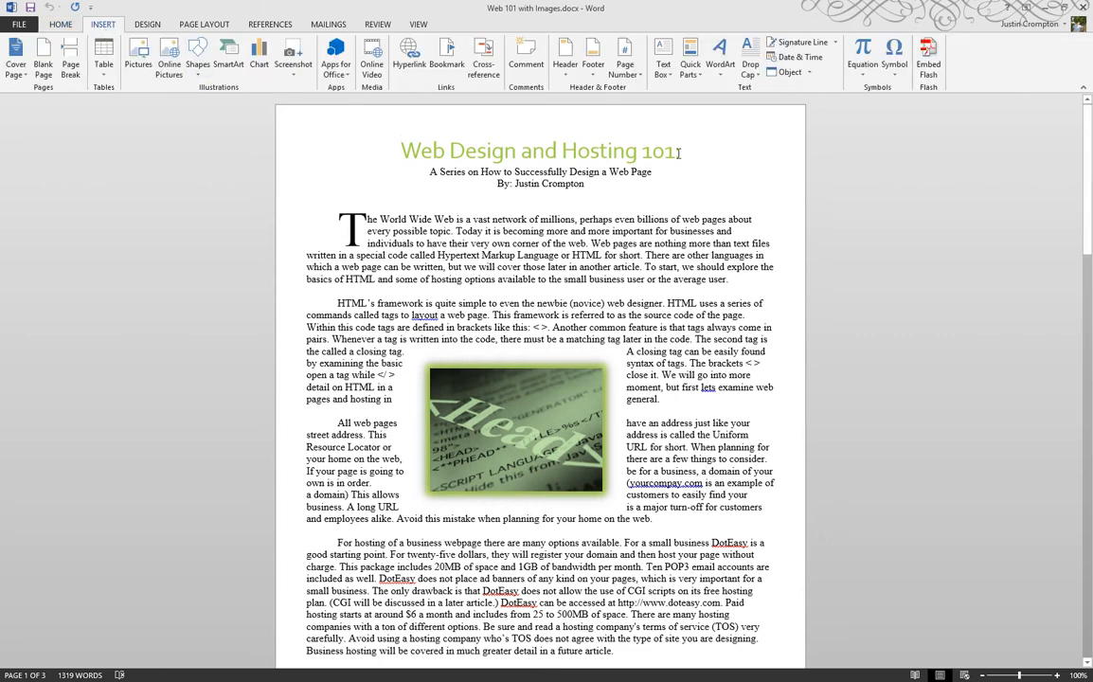
click(568, 67)
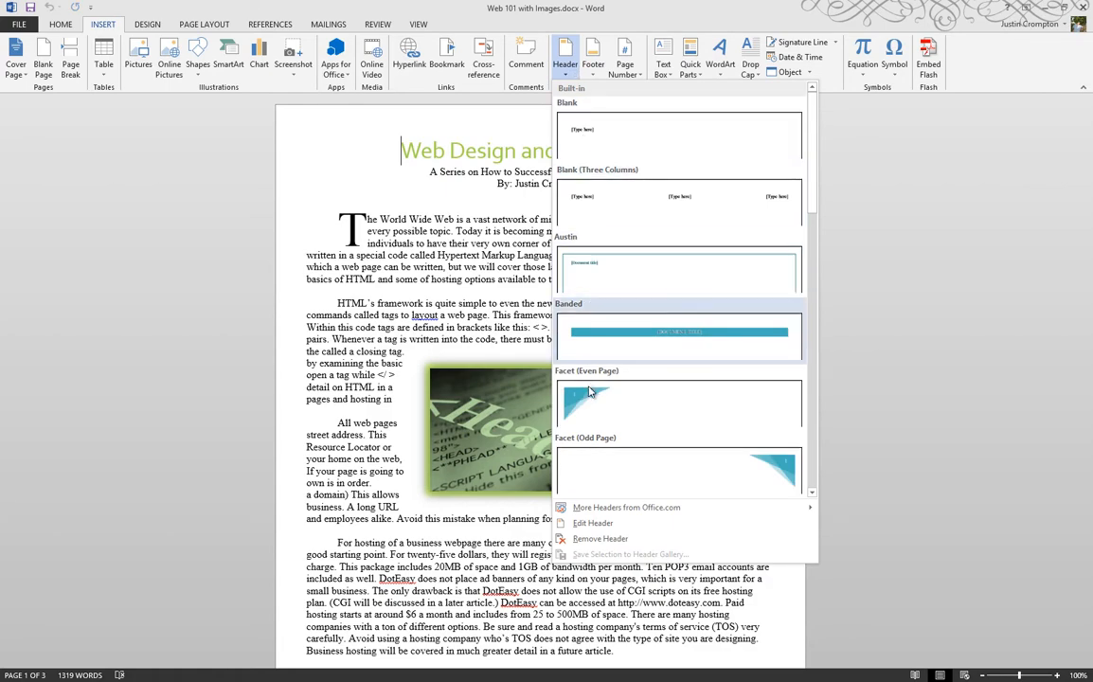
click(194, 358)
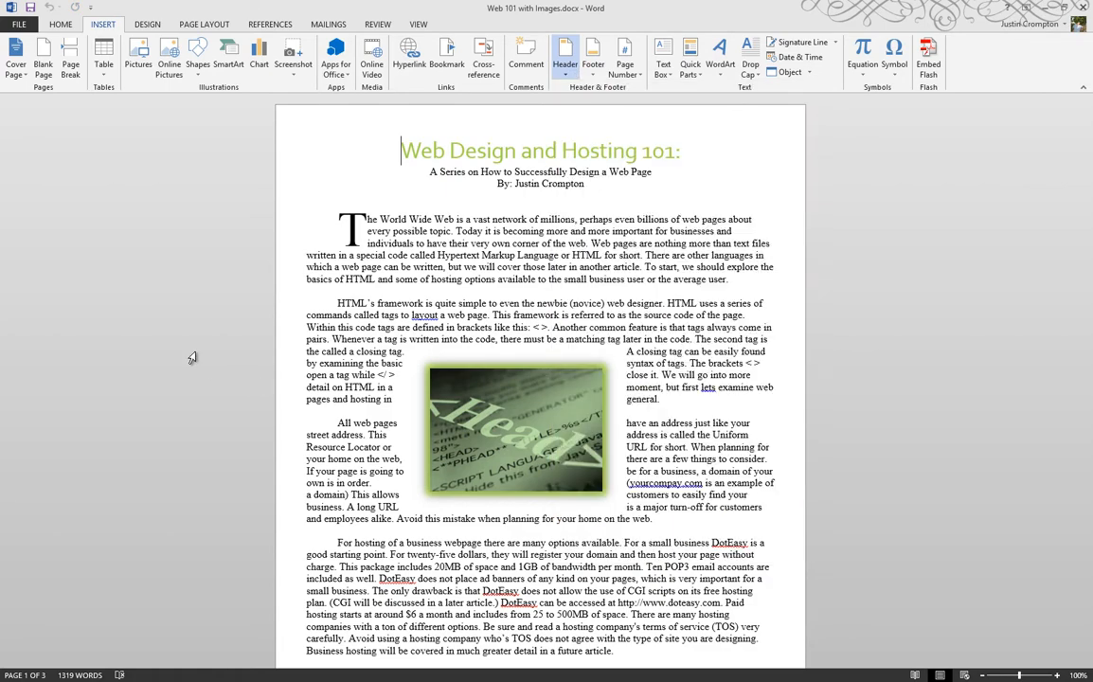
double_click(305, 124)
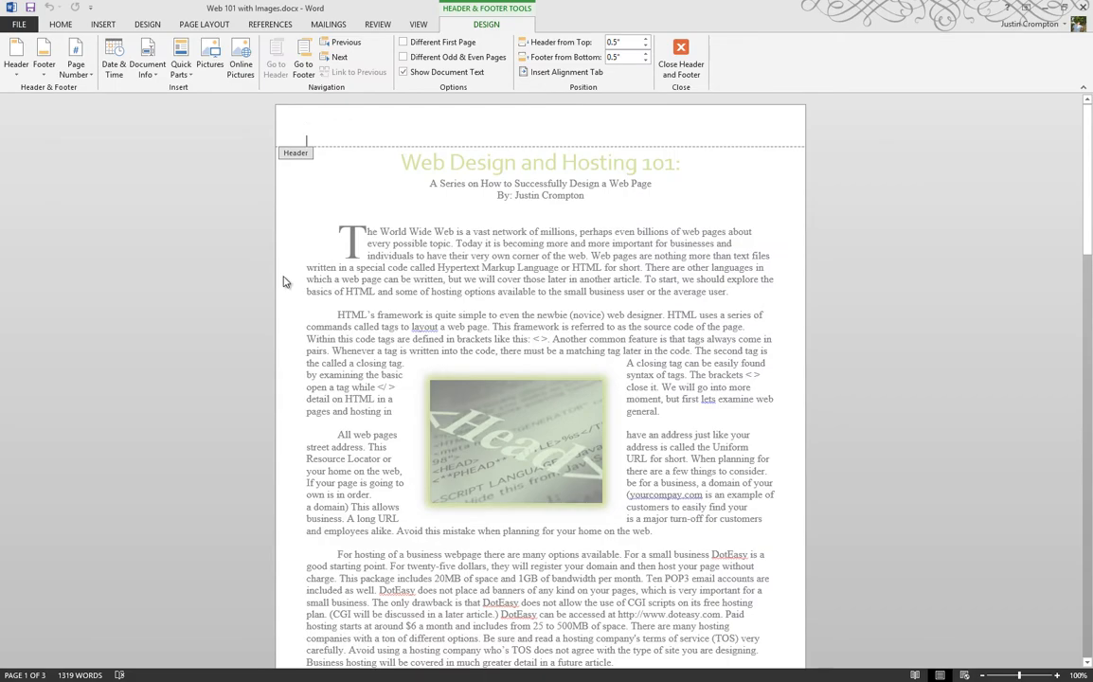
scroll(302, 203, down, 1)
click(677, 59)
scroll(226, 334, down, 5)
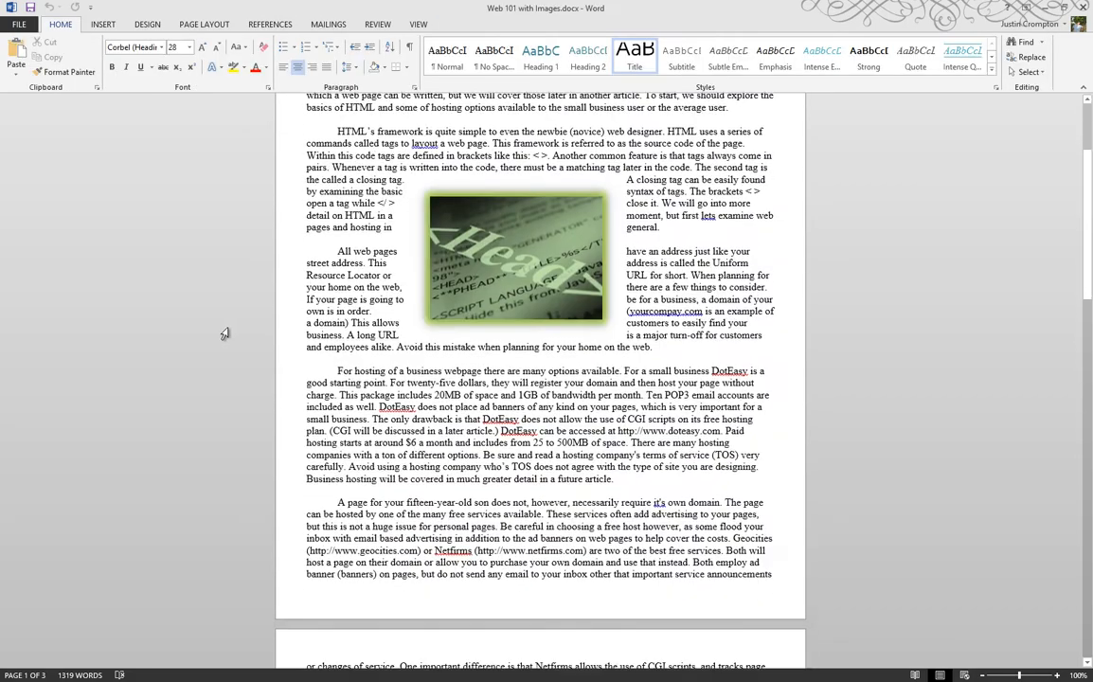
Open the first page's footer for editing and switch back and forth between footer and header, ending in the header
double_click(329, 431)
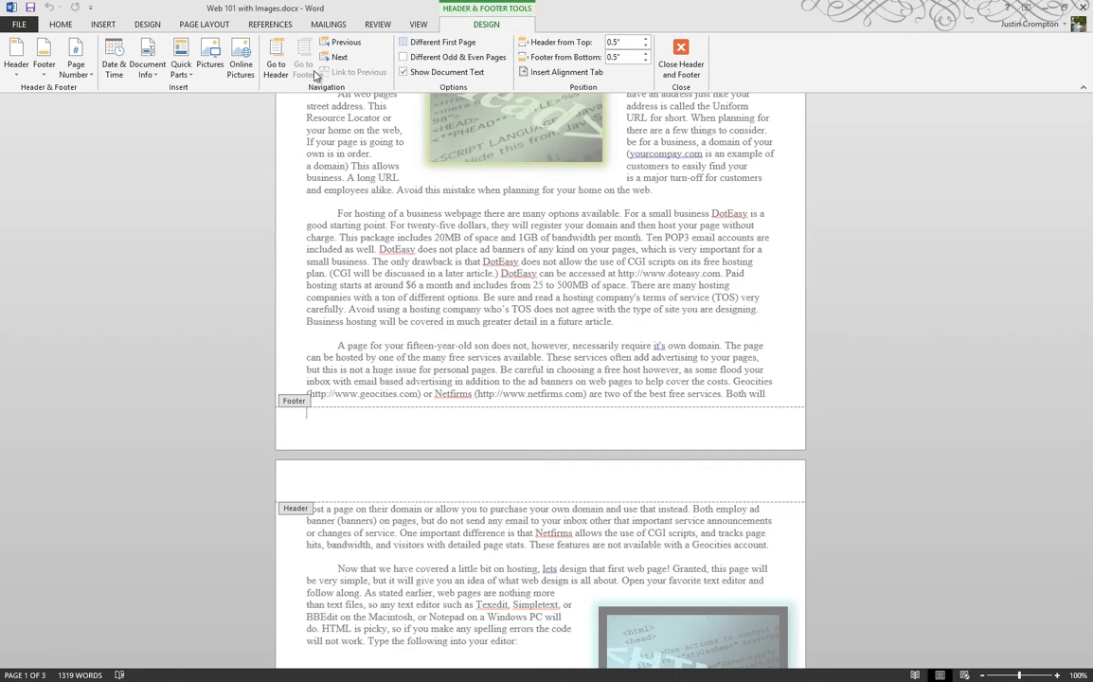
click(275, 70)
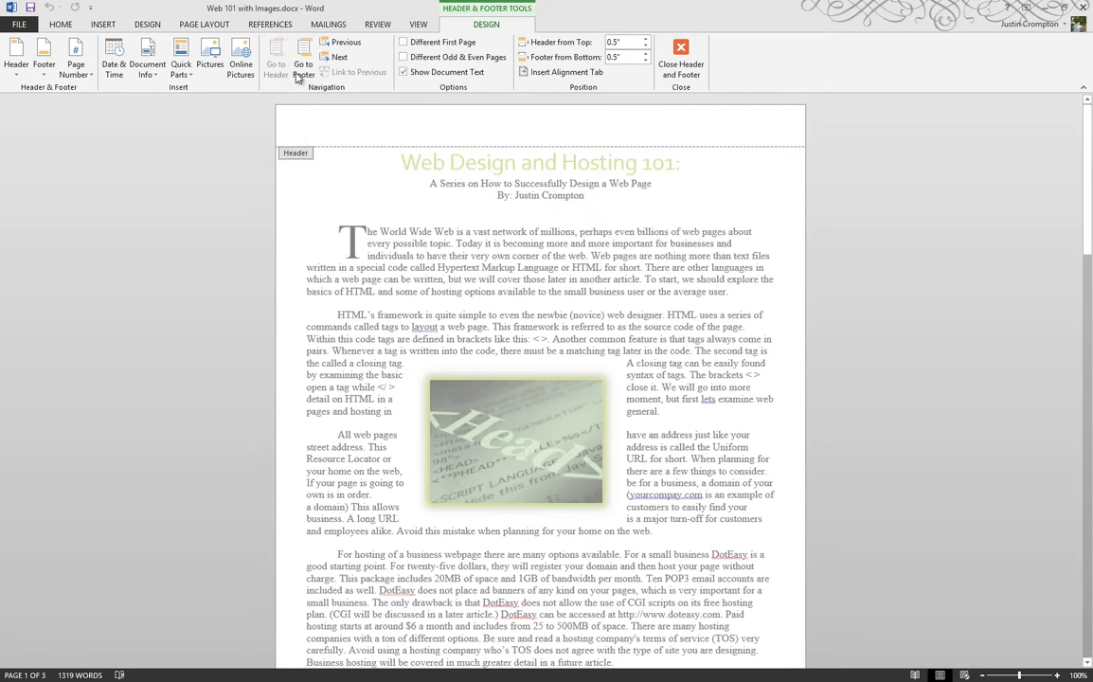
click(293, 73)
click(280, 72)
click(298, 73)
click(275, 65)
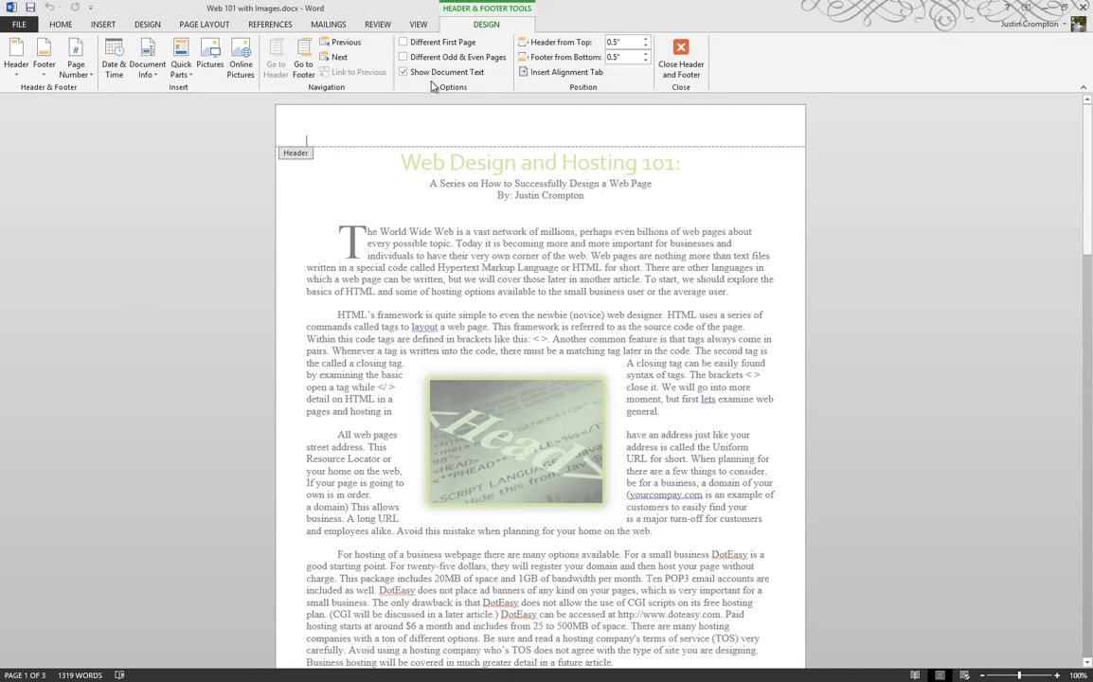
click(296, 59)
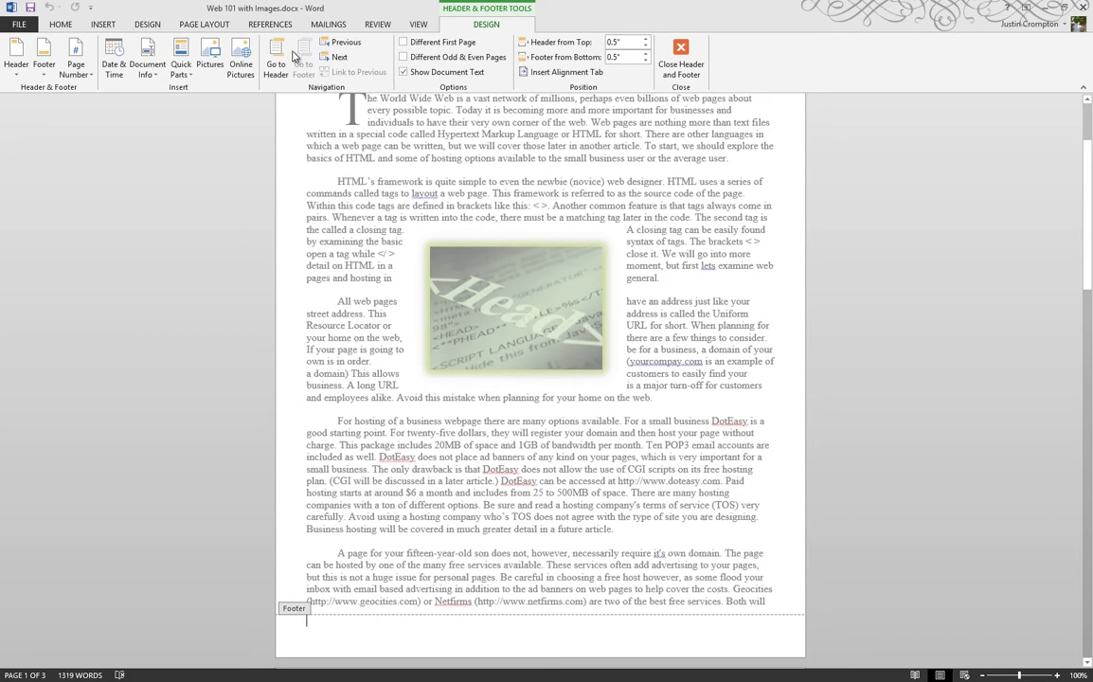
click(275, 64)
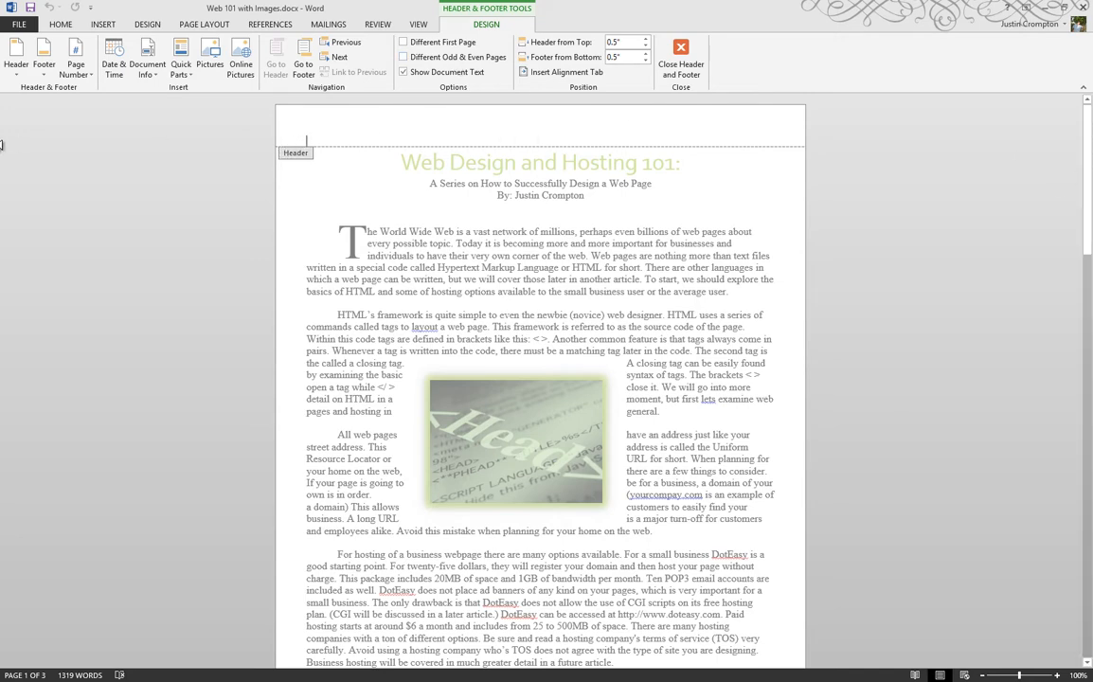
Right-align the header paragraph and enter the author's surname in it
click(61, 28)
click(310, 69)
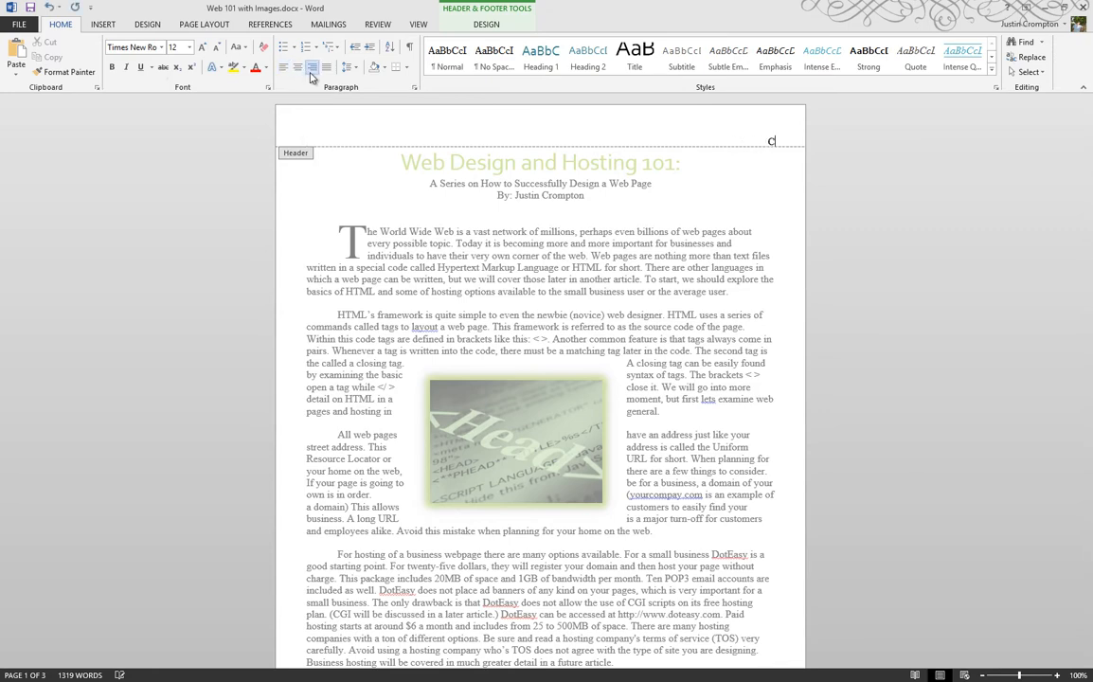
text(Crompton)
Insert an automatic page number right after the surname in the header and check the header on all pages
click(486, 26)
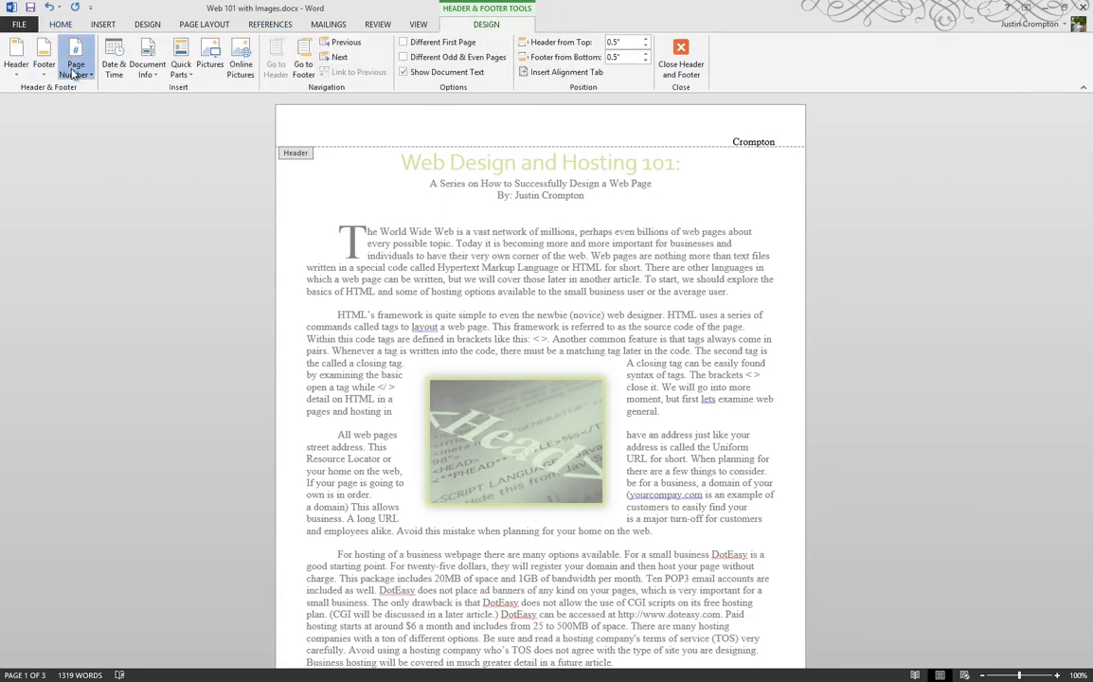
click(75, 60)
mouse_move(95, 140)
click(254, 177)
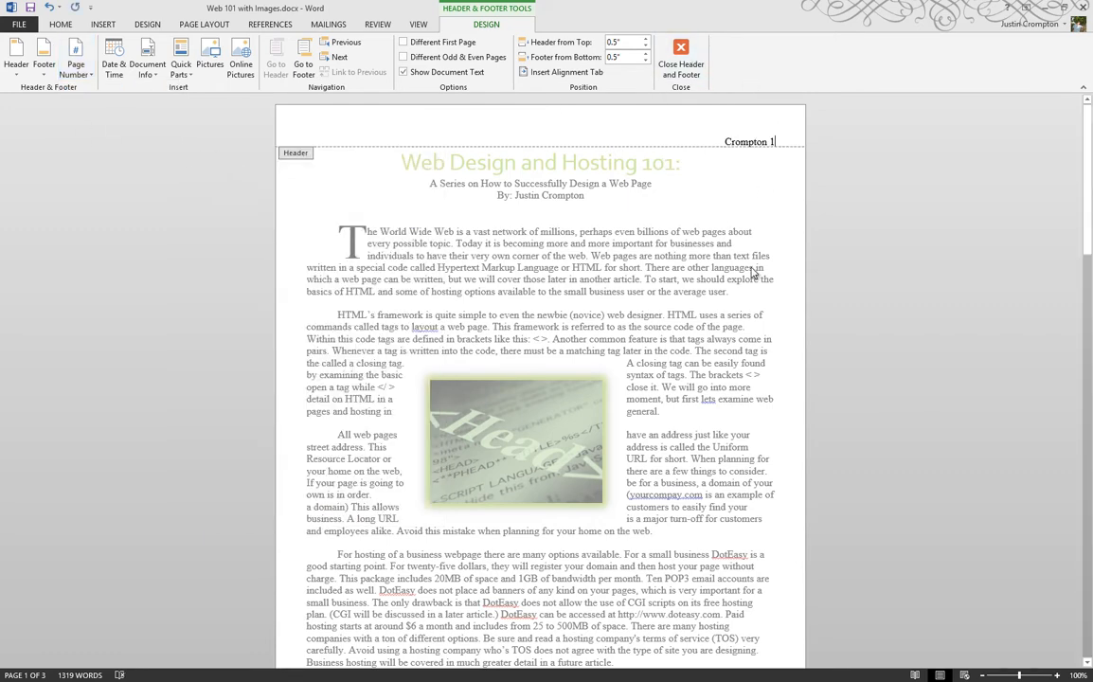
scroll(753, 273, down, 1)
scroll(753, 273, down, 10)
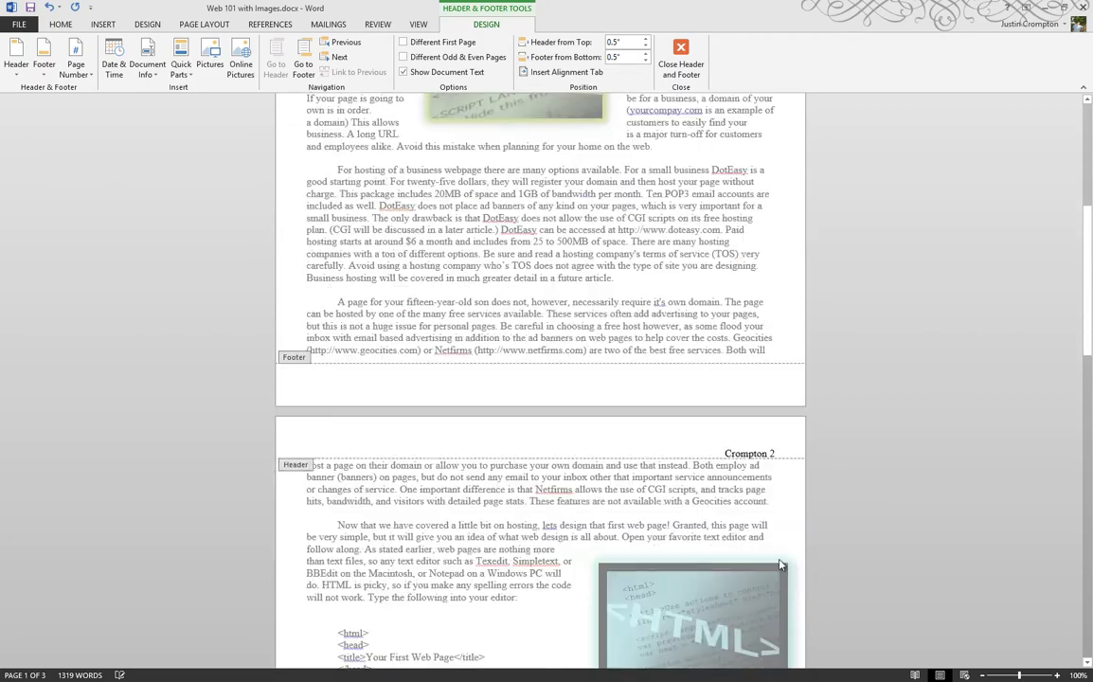
scroll(774, 434, down, 17)
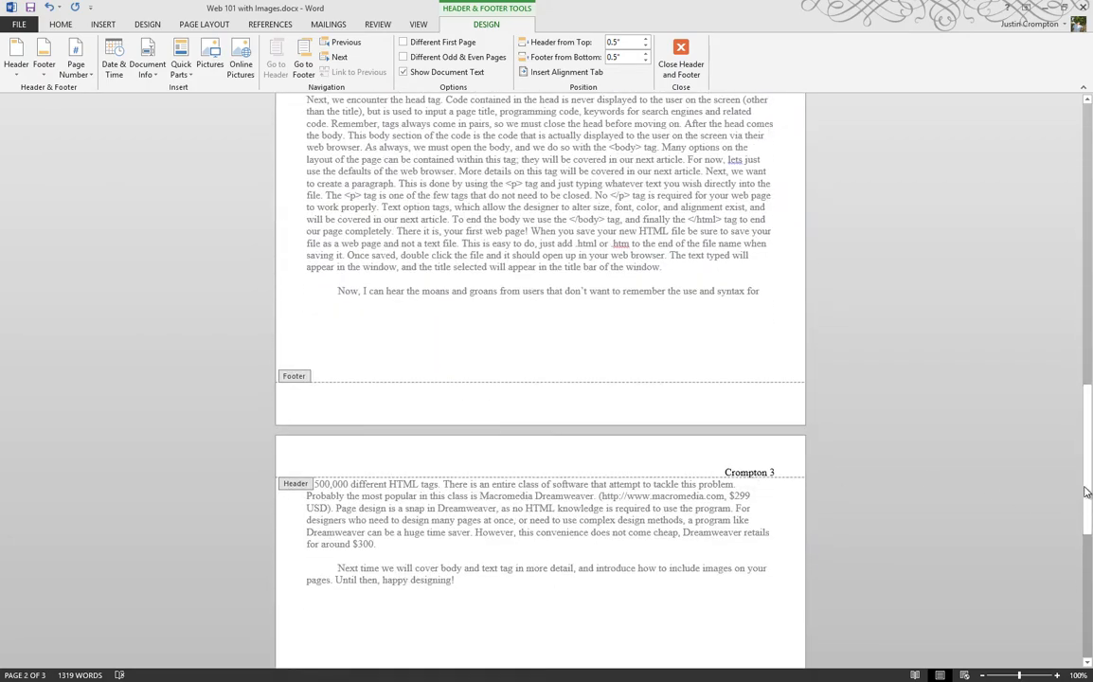
drag(1088, 489, 1050, 115)
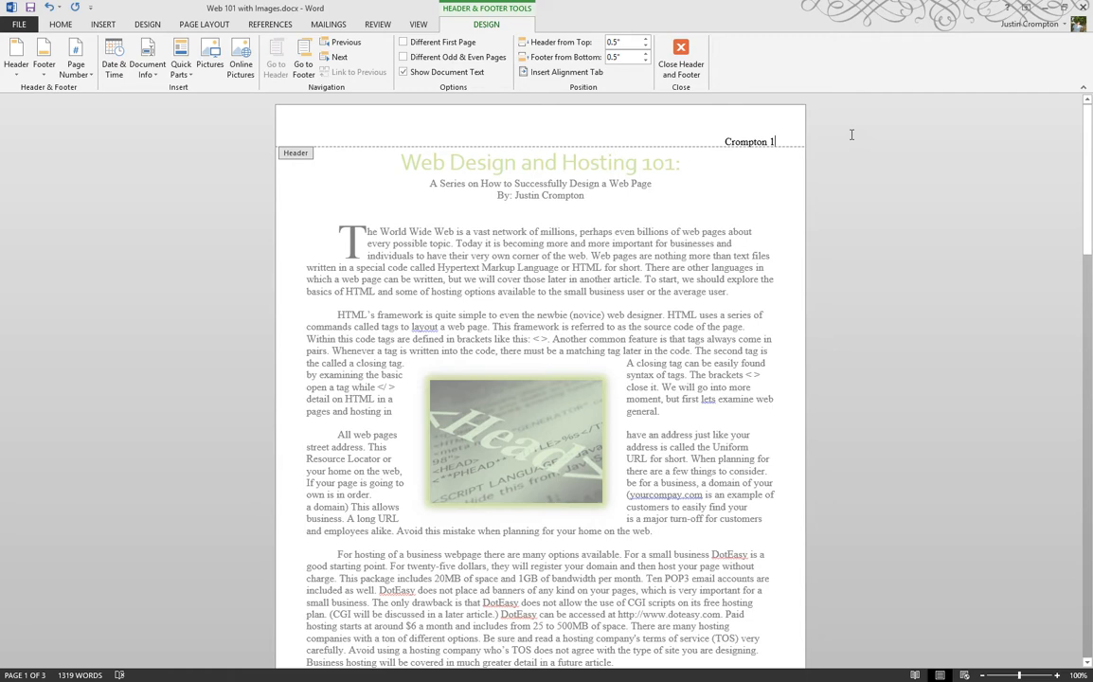
Enable Different First Page for the header and compare the first page's header with page 2
click(403, 42)
click(441, 44)
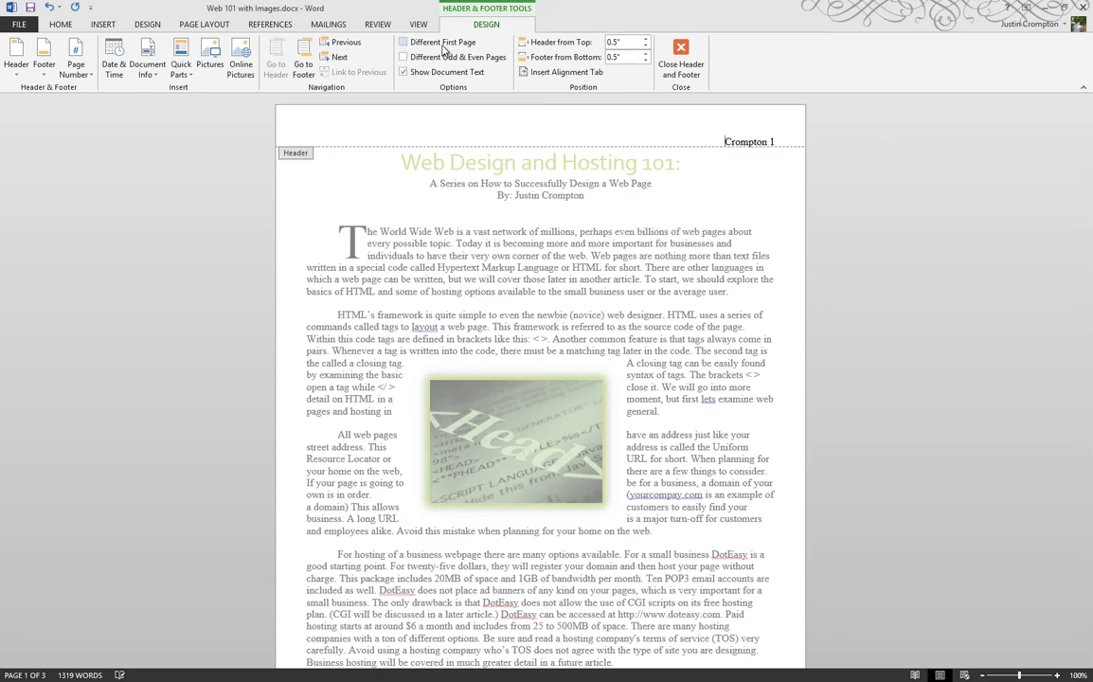
click(443, 47)
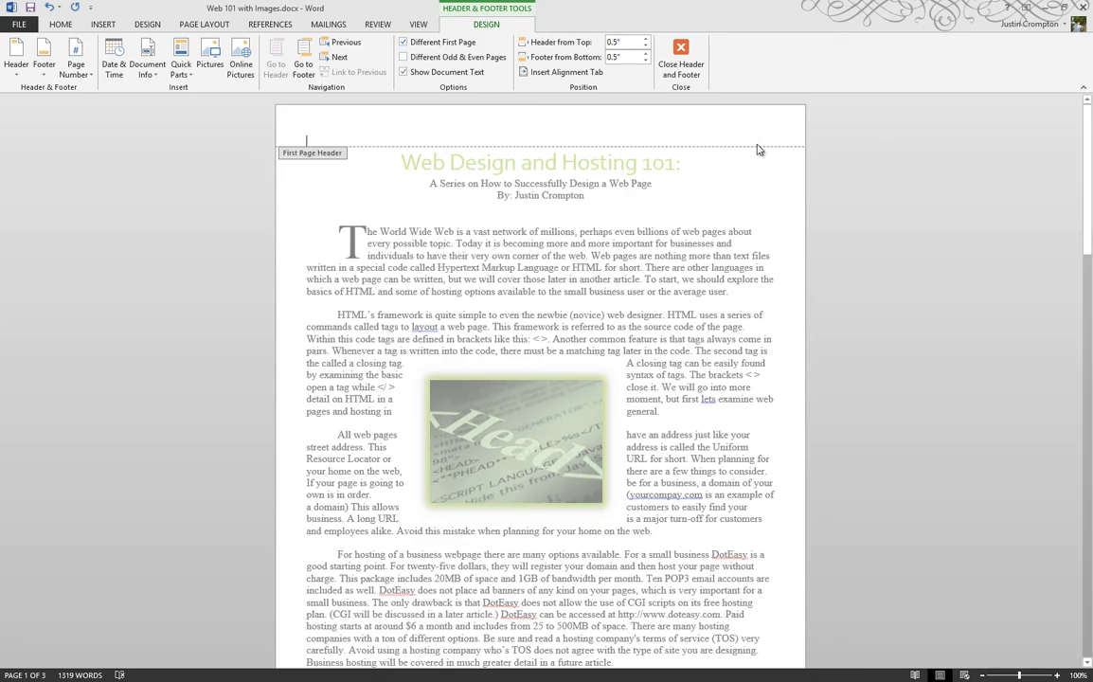
scroll(757, 149, down, 8)
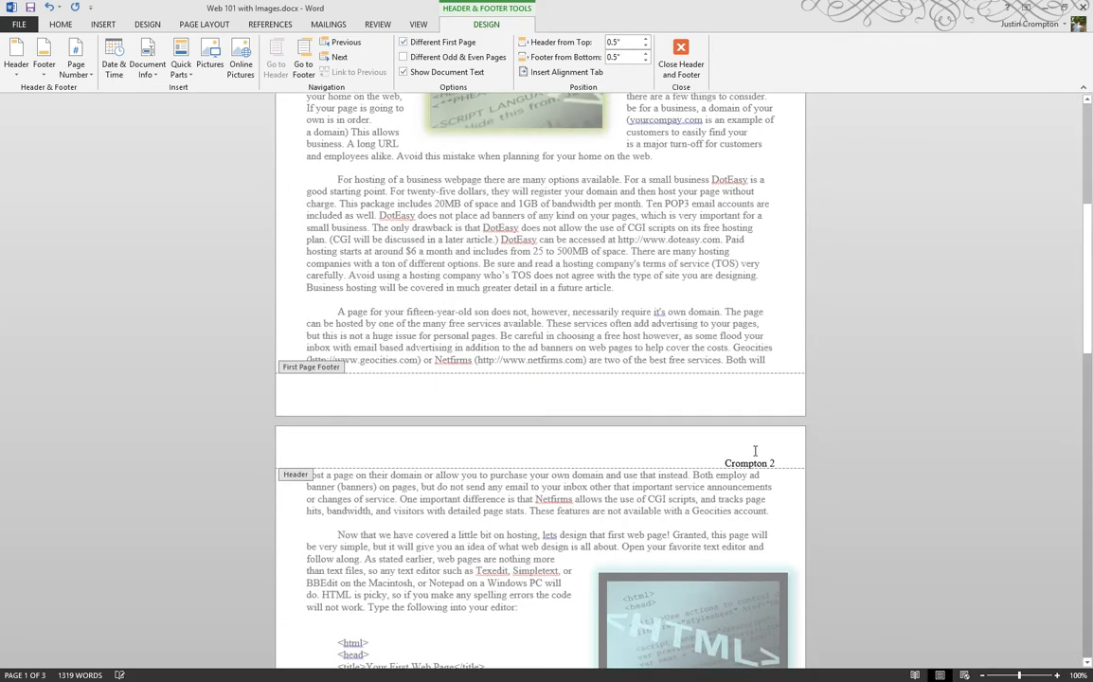
scroll(748, 453, down, 10)
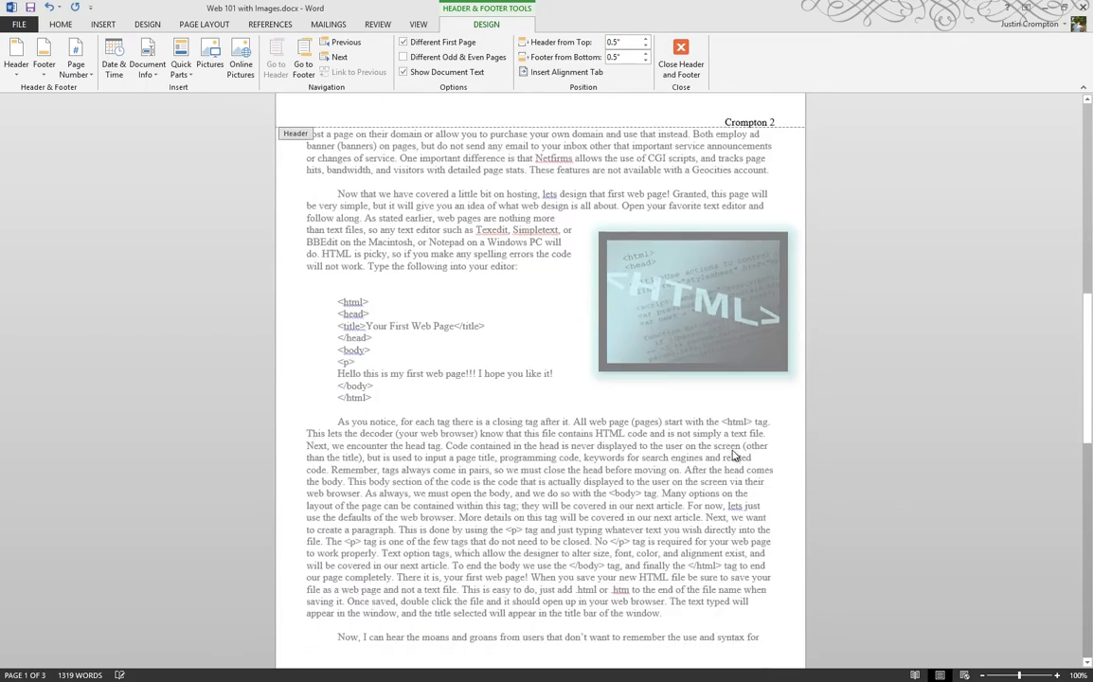
scroll(732, 453, up, 15)
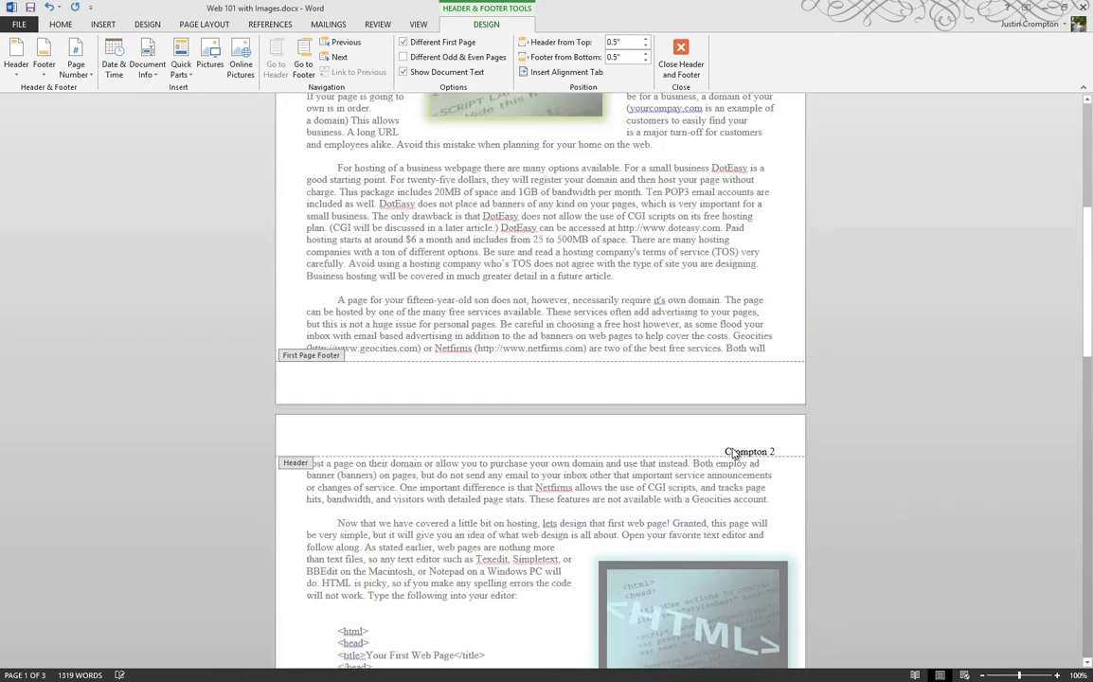
scroll(727, 445, up, 3)
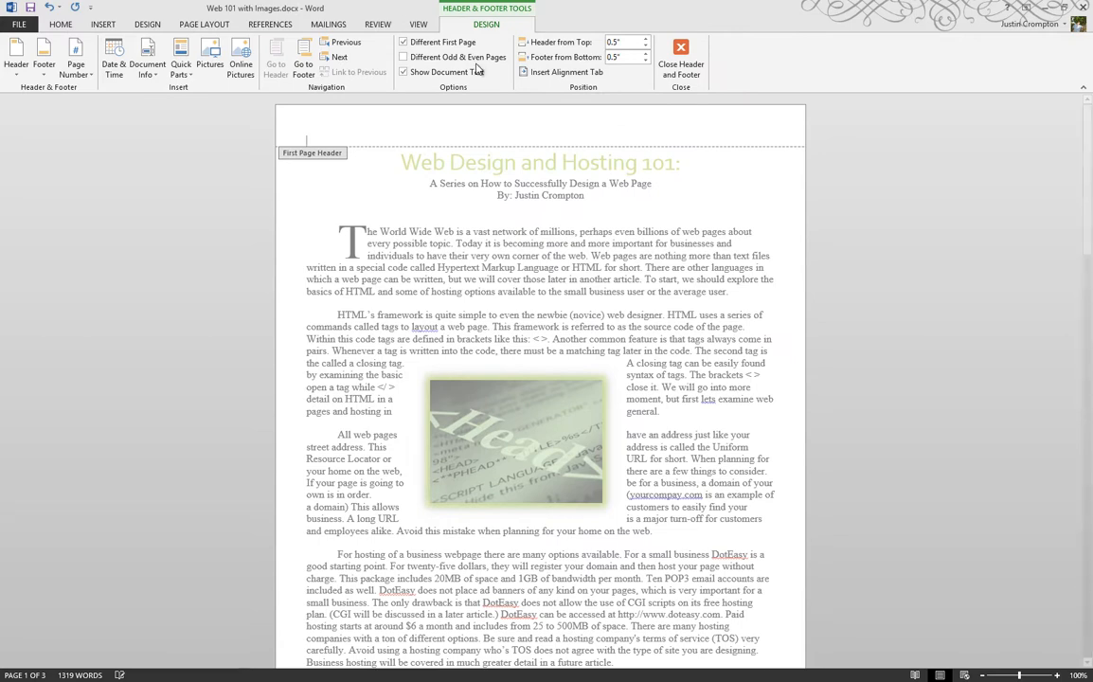
Replace the Different First Page option with Different Odd & Even Pages and review the headers on all pages
click(406, 41)
click(436, 58)
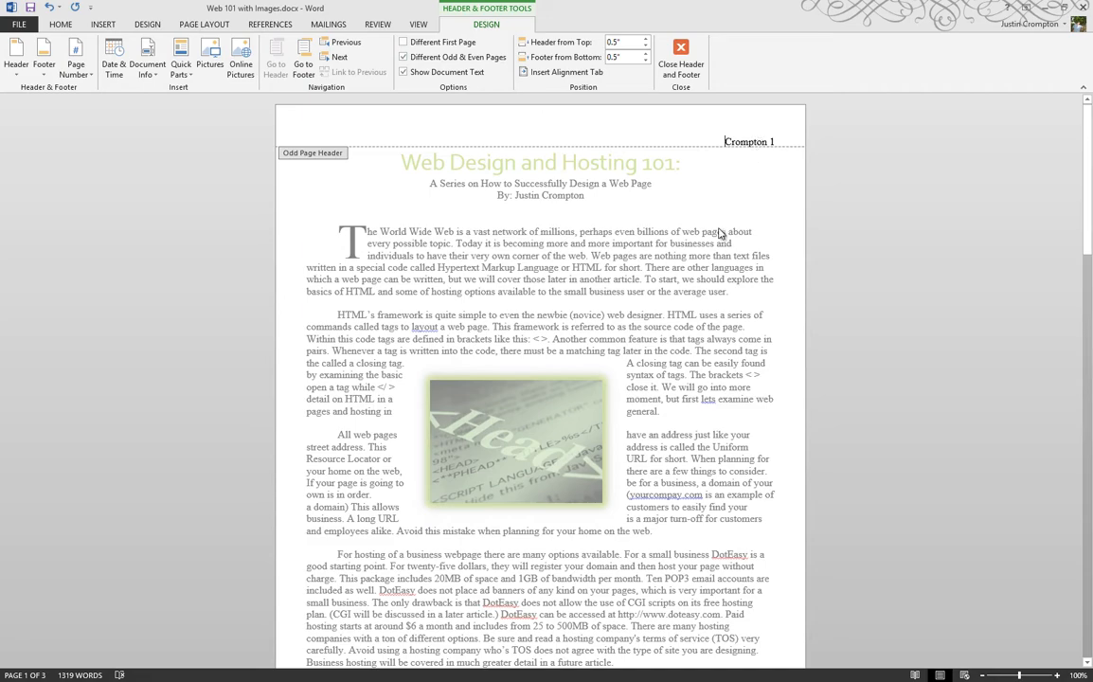
scroll(717, 231, down, 10)
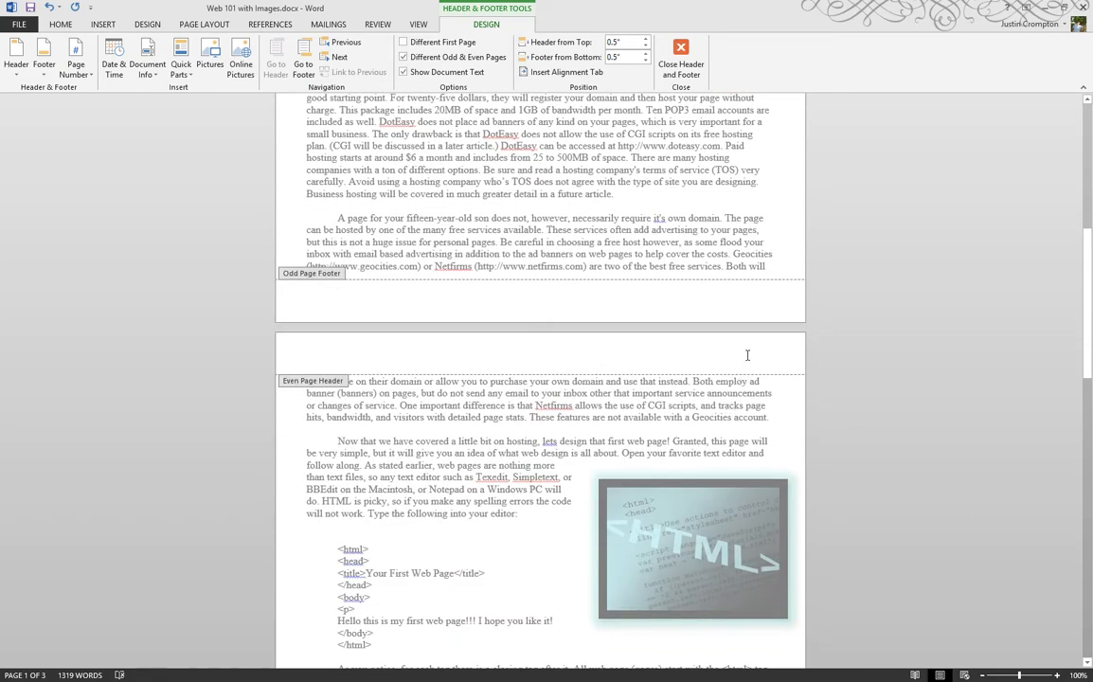
scroll(747, 358, down, 15)
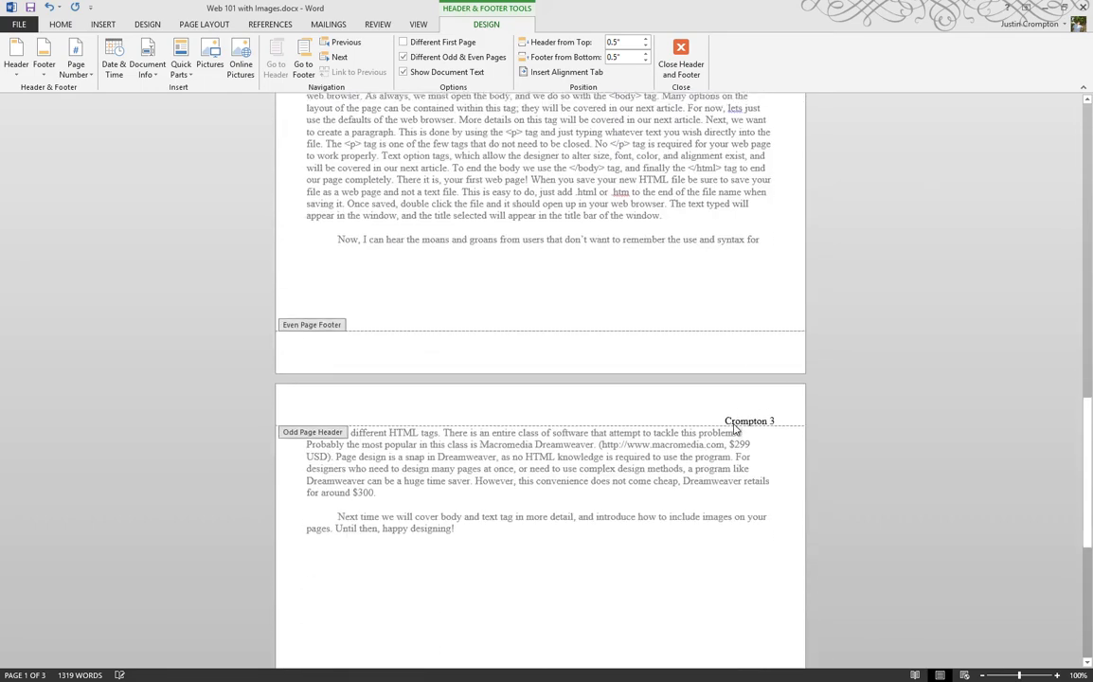
scroll(736, 430, down, 1)
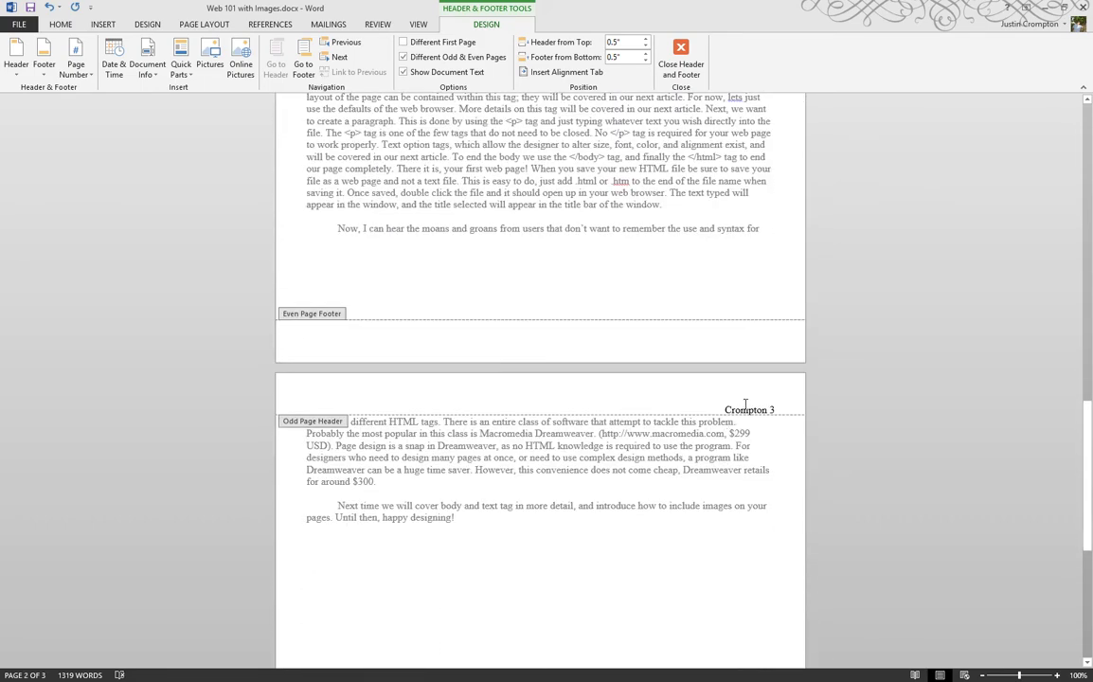
scroll(747, 409, up, 20)
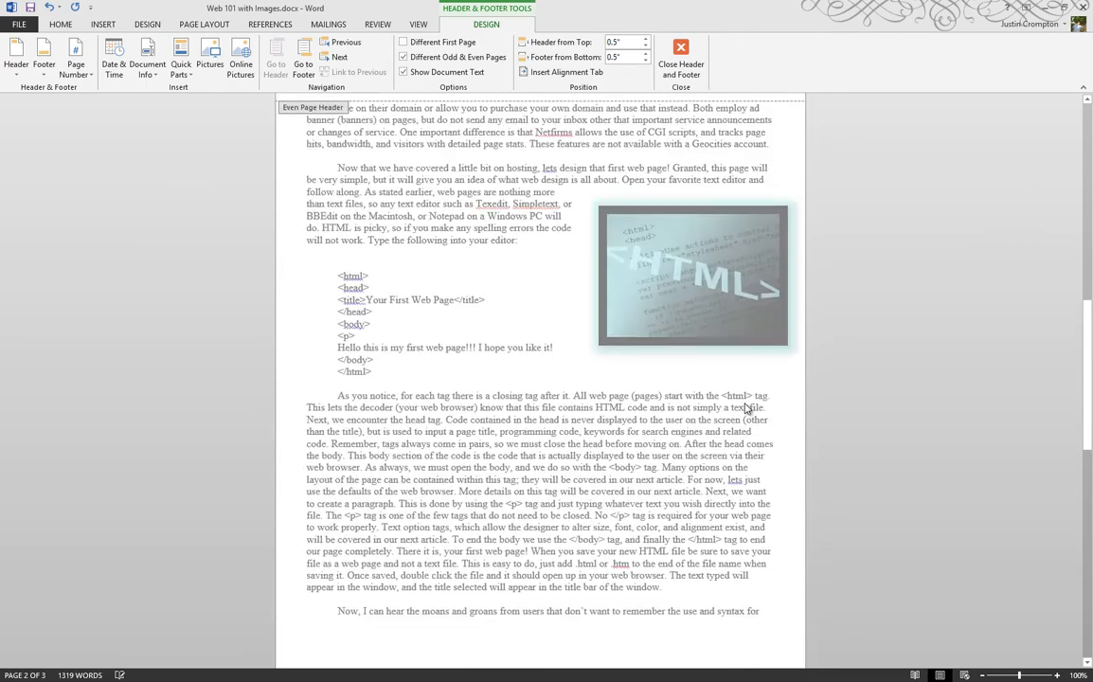
Enable Different First Page in addition to Different Odd & Even Pages and review the headers on all pages
click(403, 41)
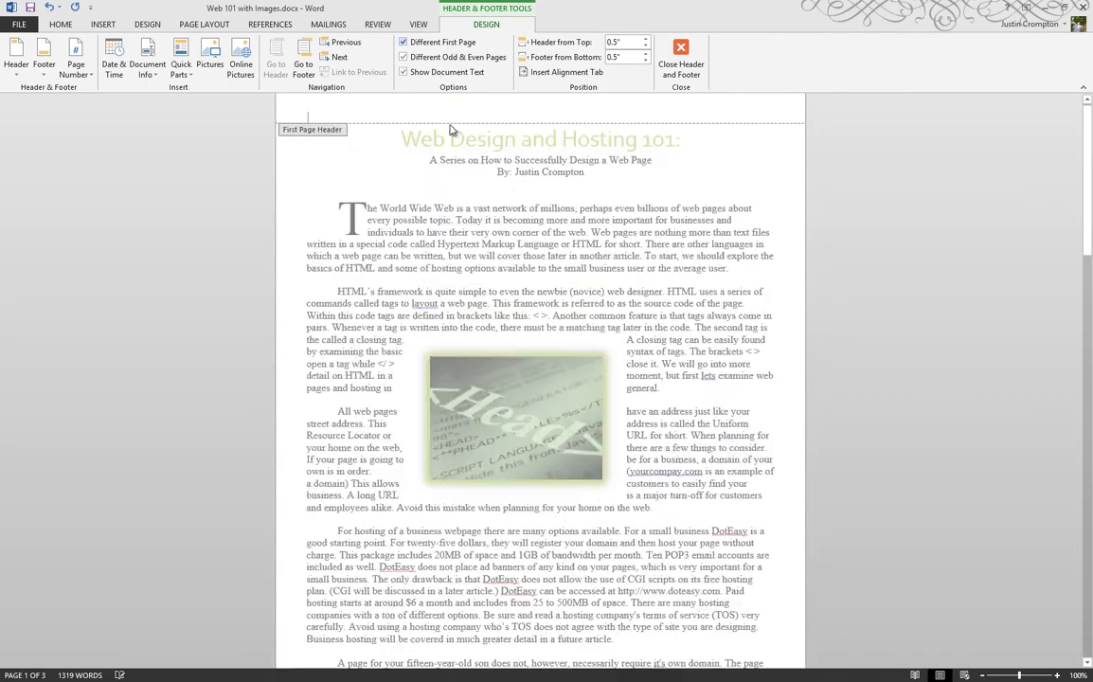
scroll(587, 369, down, 20)
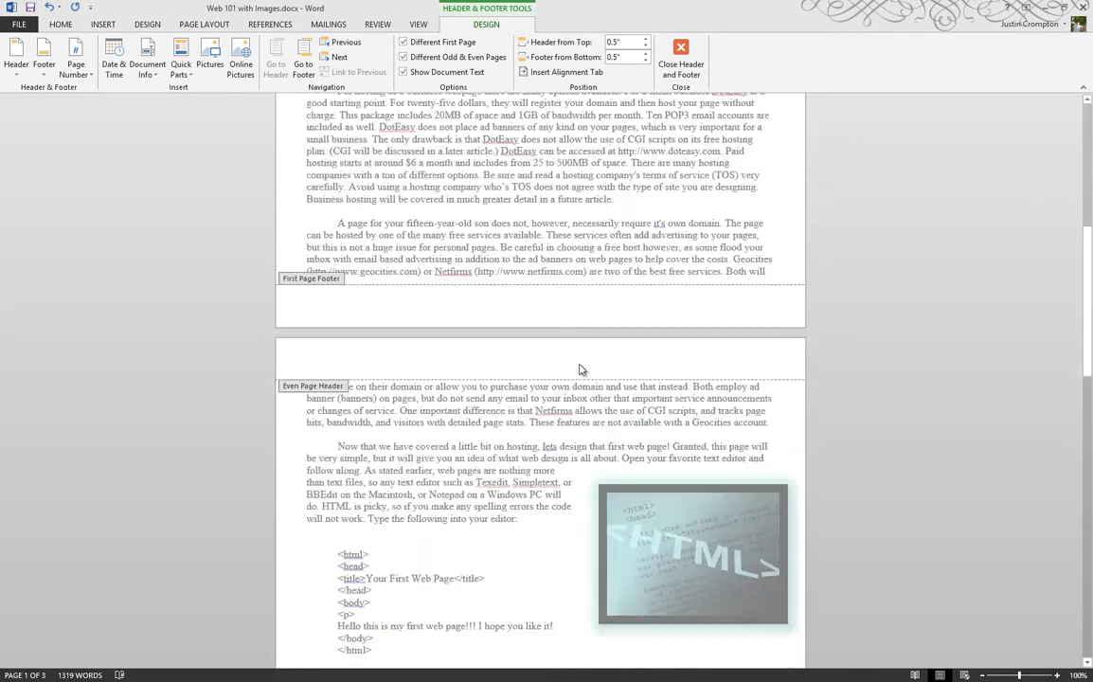
scroll(580, 364, down, 3)
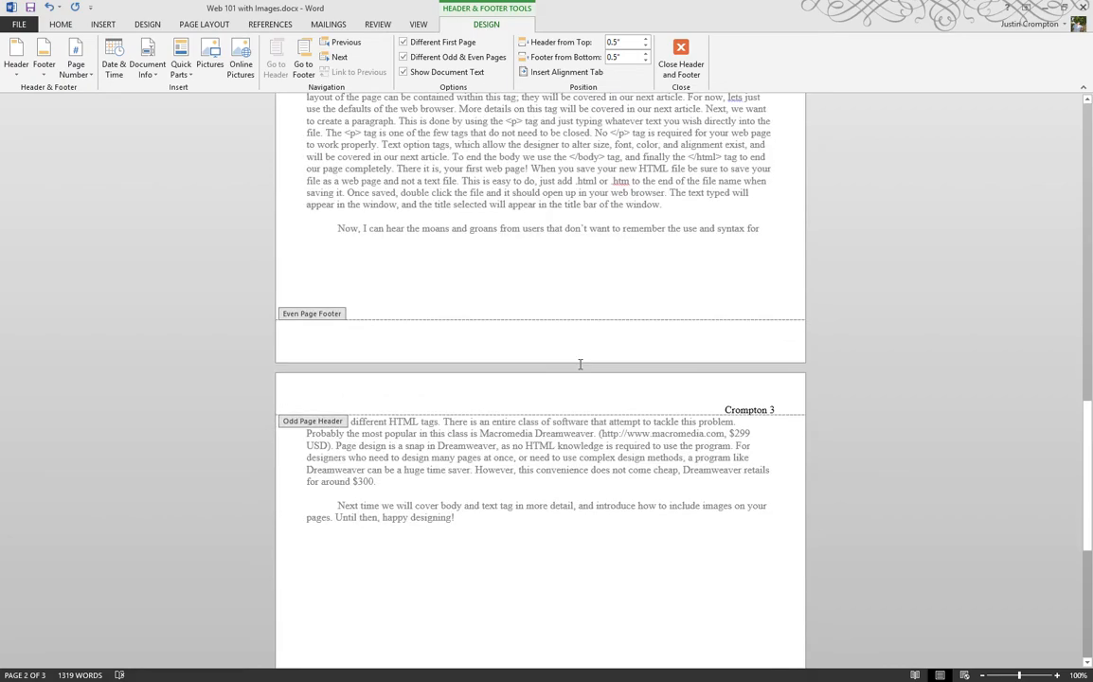
scroll(581, 370, up, 20)
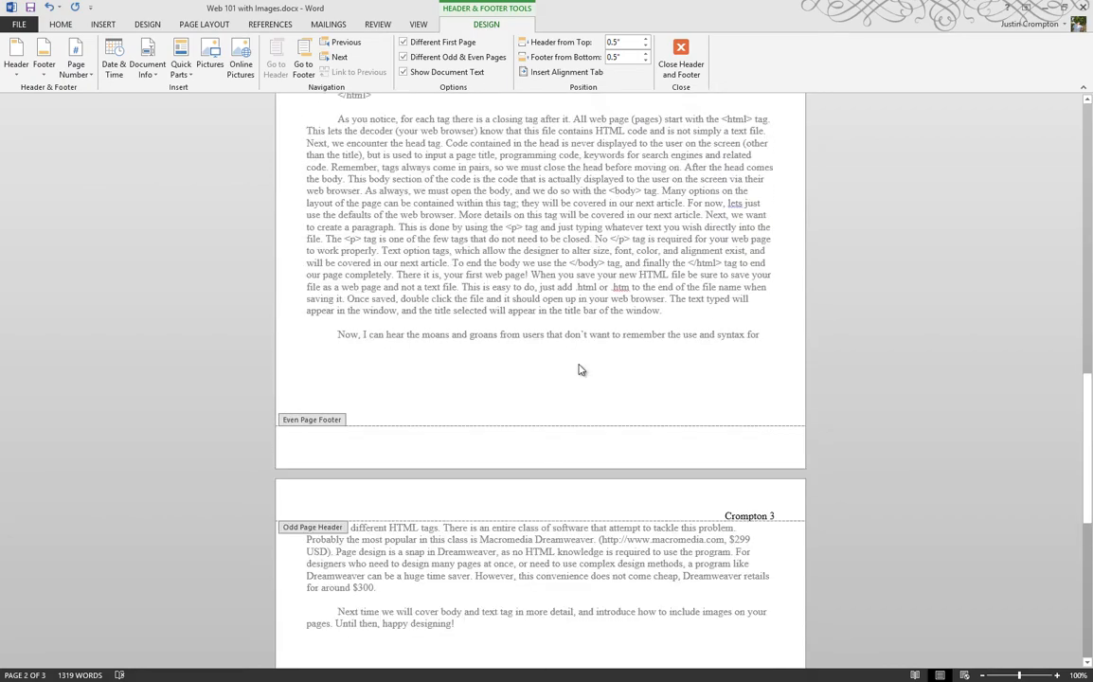
scroll(581, 370, up, 10)
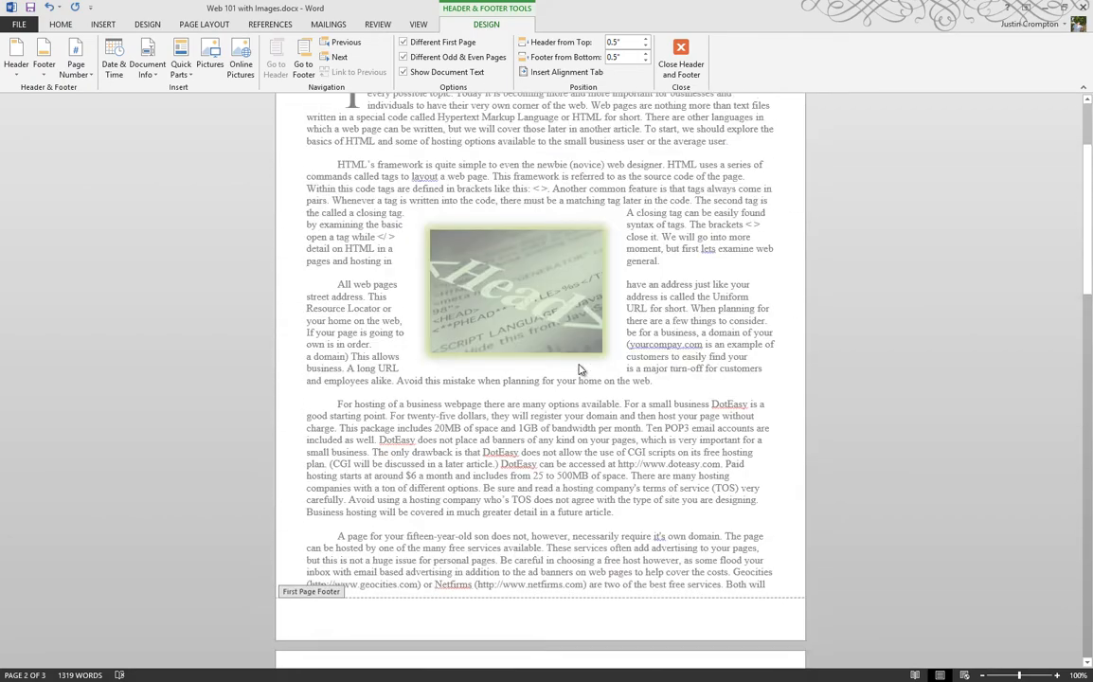
Turn off both Different First Page and Different Odd & Even Pages and check the header on every page
click(403, 43)
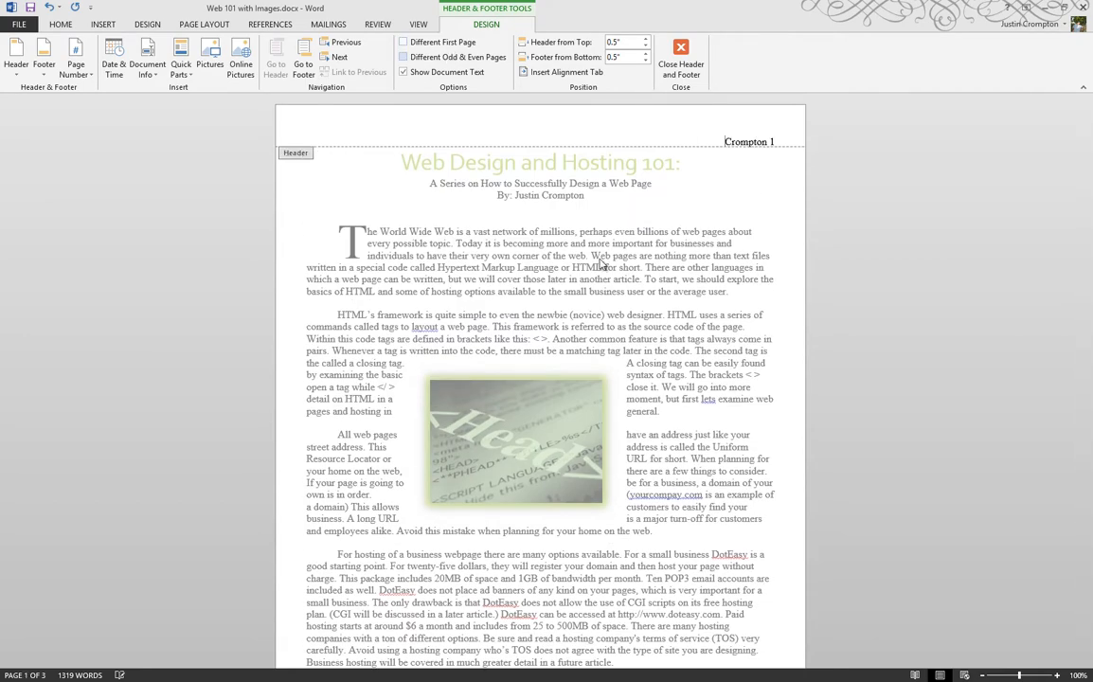
scroll(697, 360, down, 9)
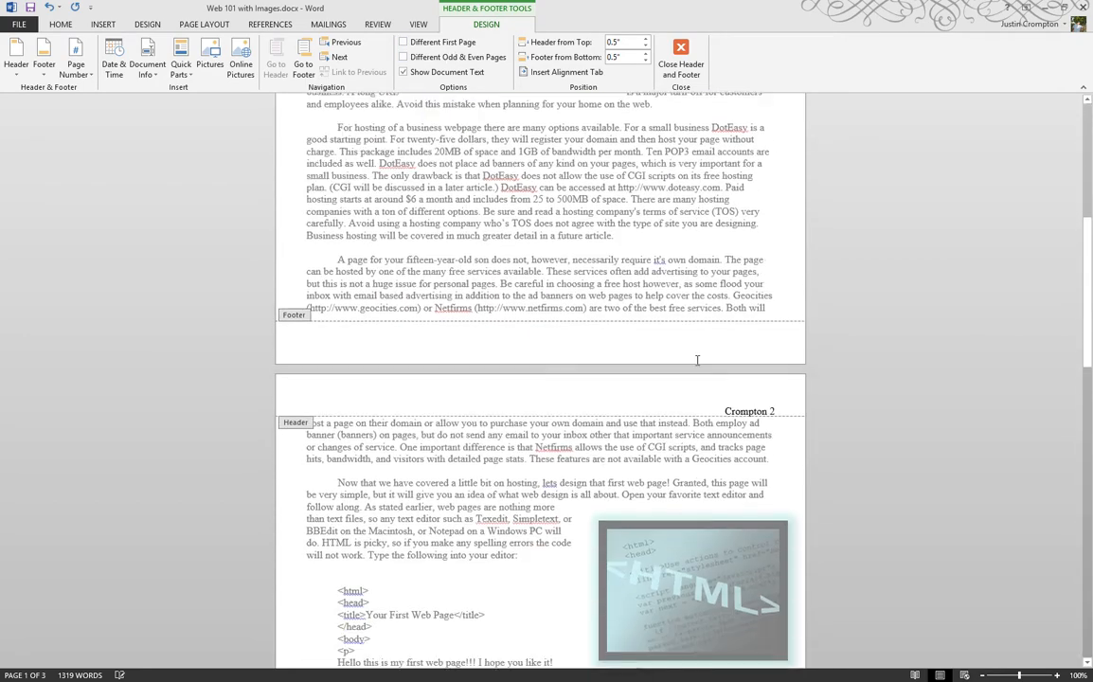
scroll(697, 359, down, 10)
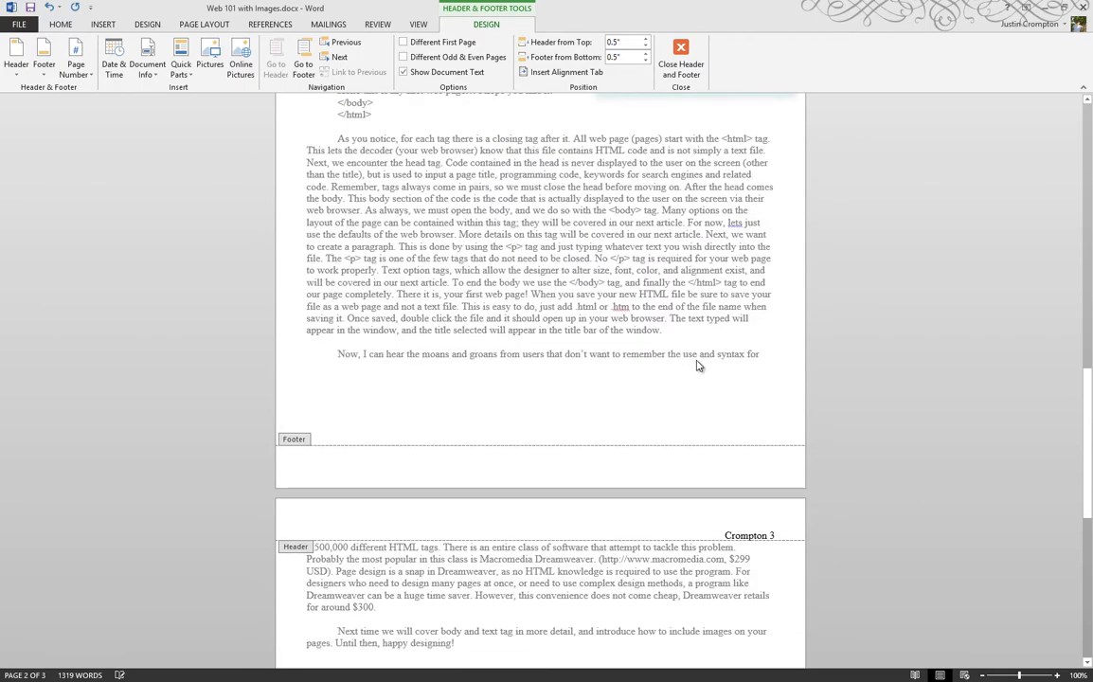
Enable Different First Page from the first page's footer and compare the first page's header and footer with page 2
scroll(696, 365, up, 10)
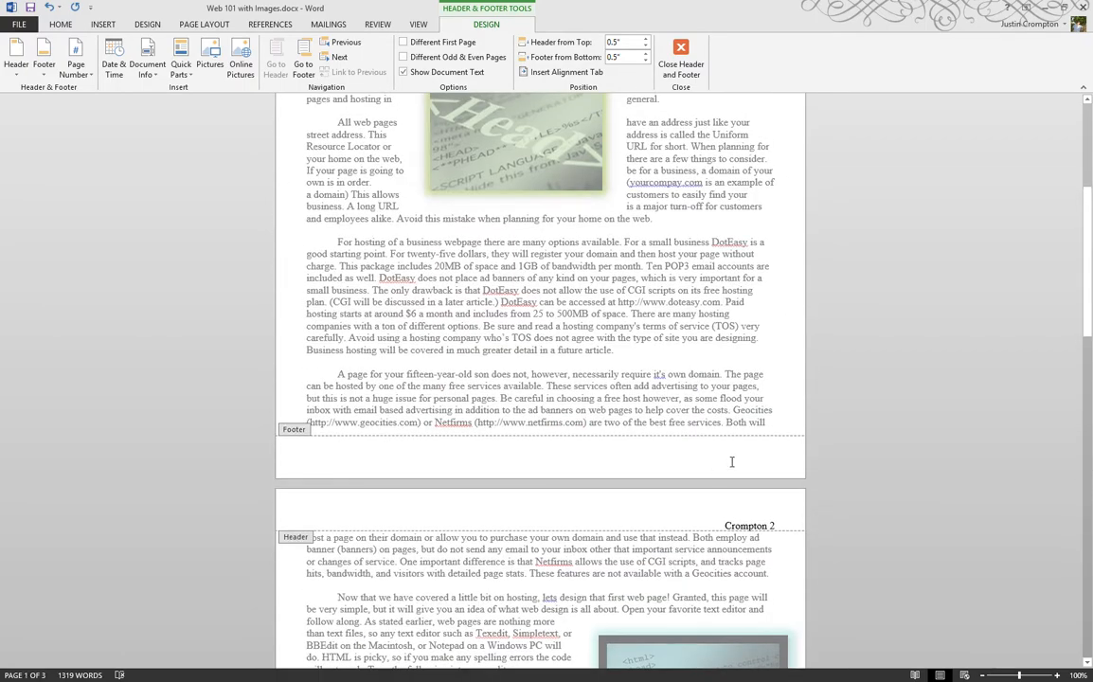
click(731, 461)
click(403, 42)
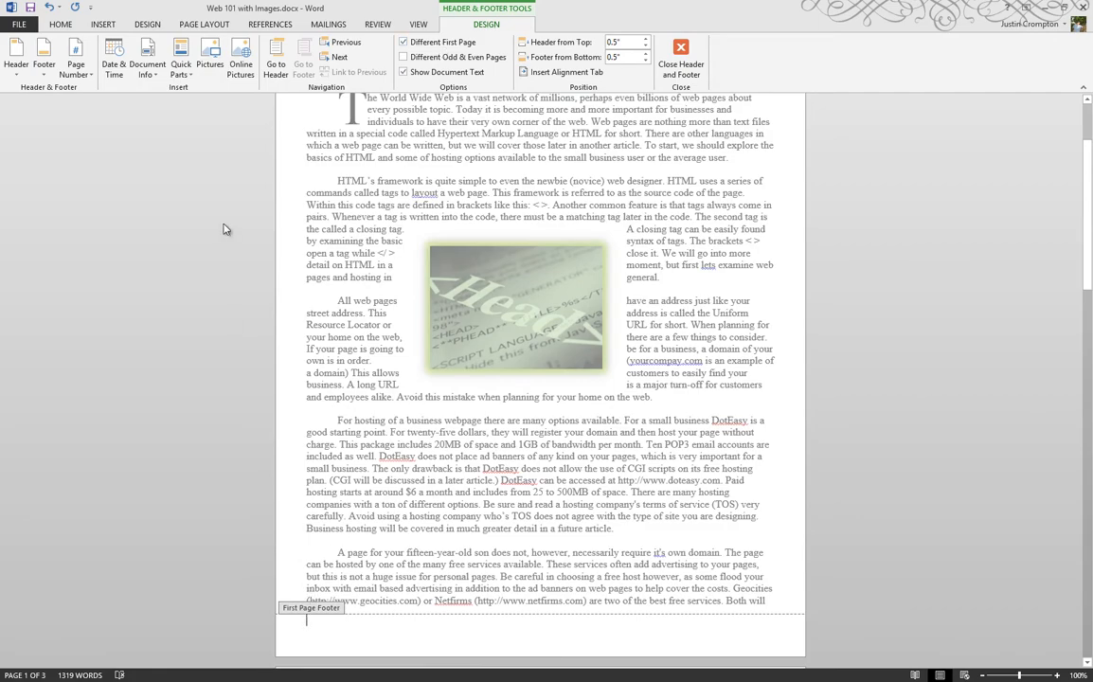
scroll(218, 218, up, 3)
scroll(291, 168, down, 3)
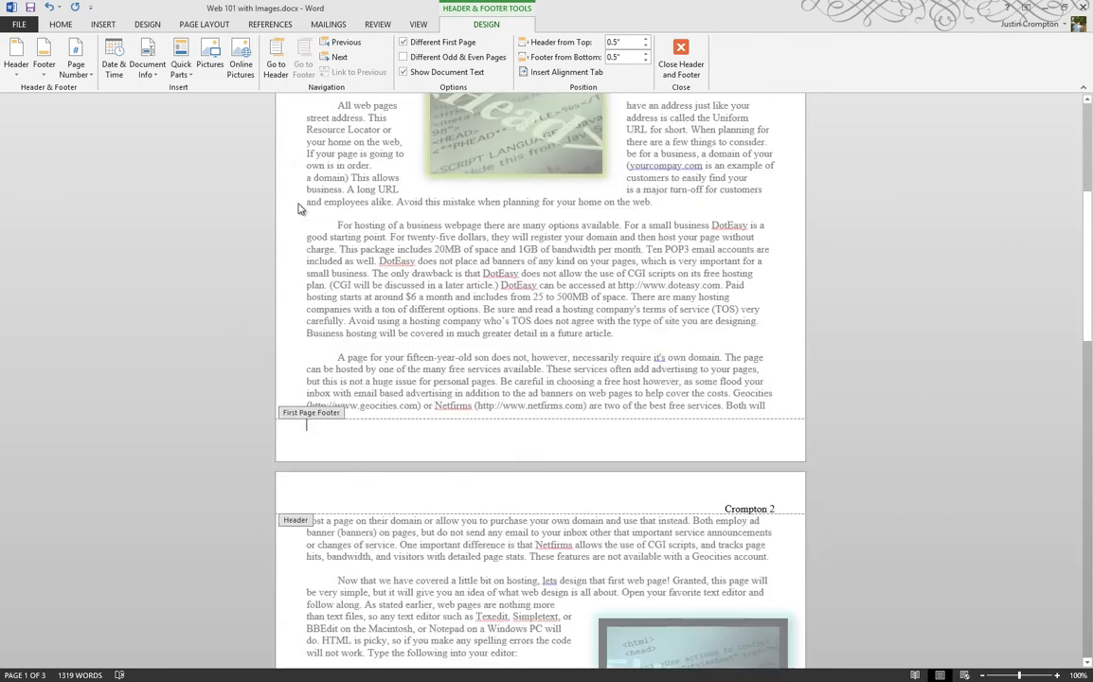
scroll(333, 370, up, 5)
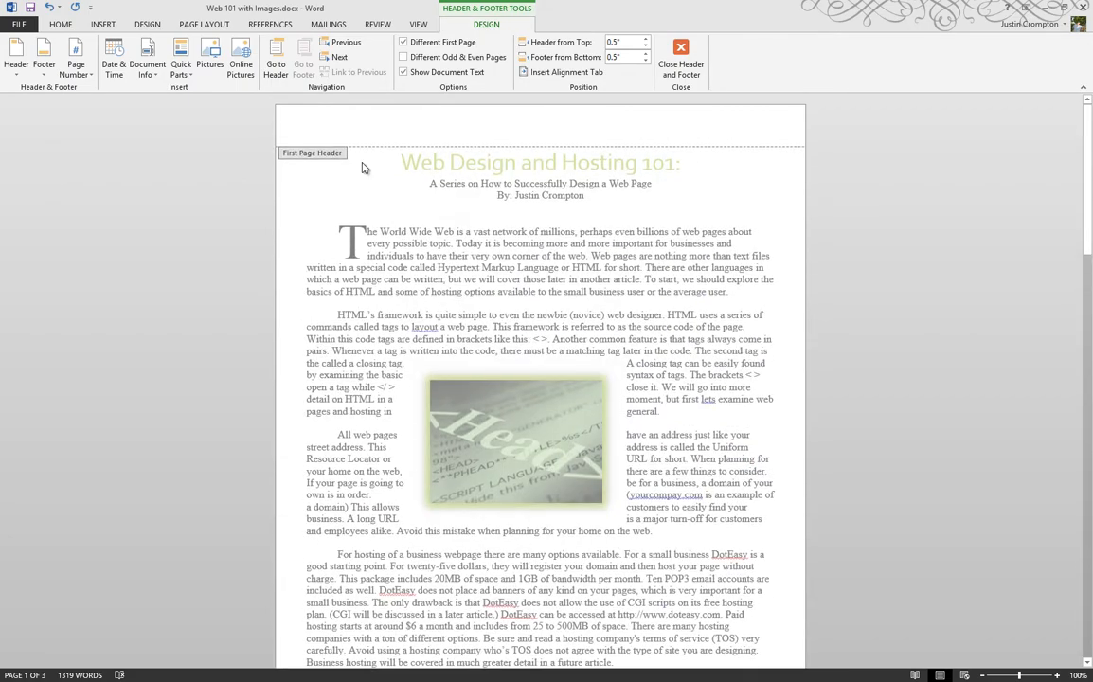
scroll(320, 152, down, 5)
click(304, 332)
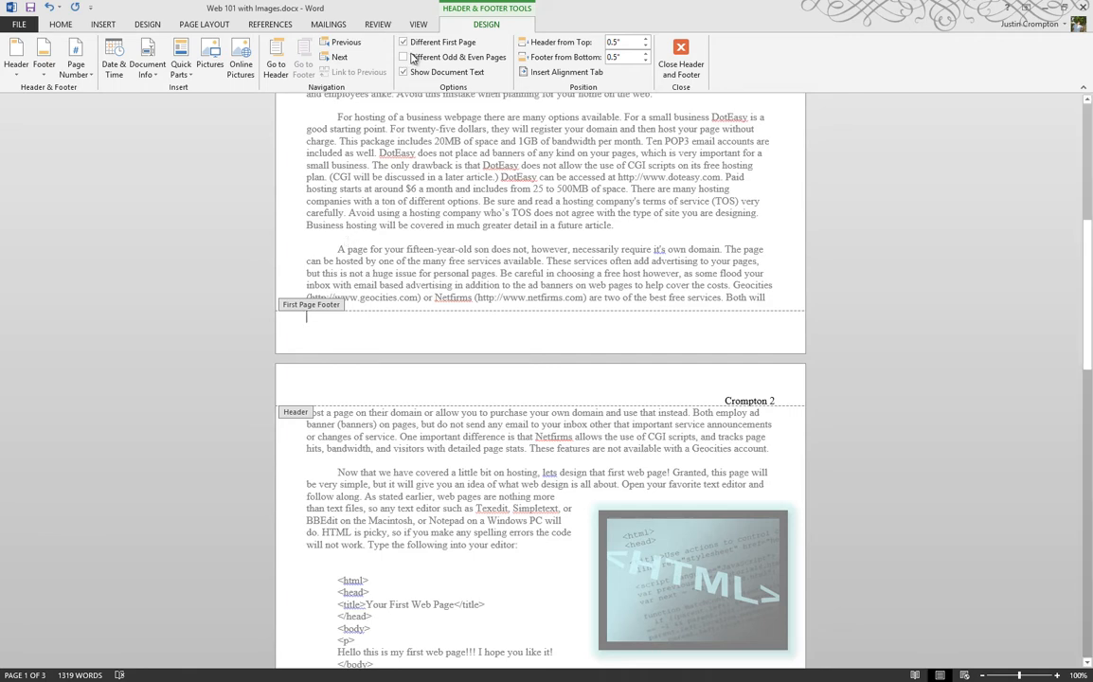
Turn off Different First Page from the first page's header and return to editing the document body
click(275, 66)
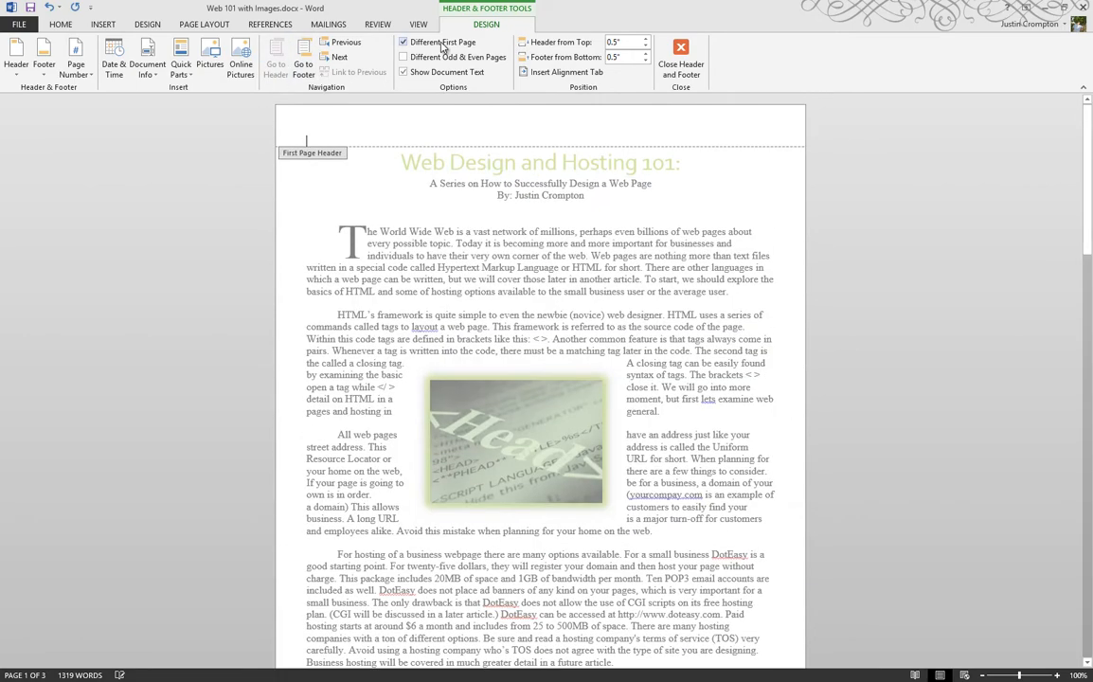
click(441, 45)
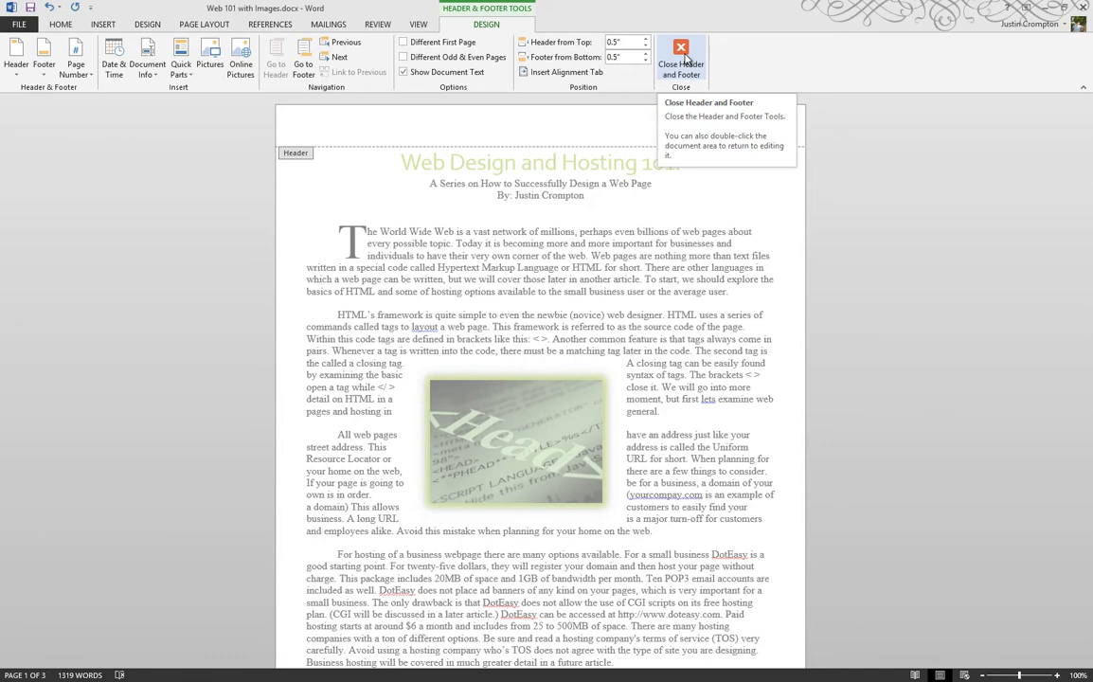
double_click(666, 198)
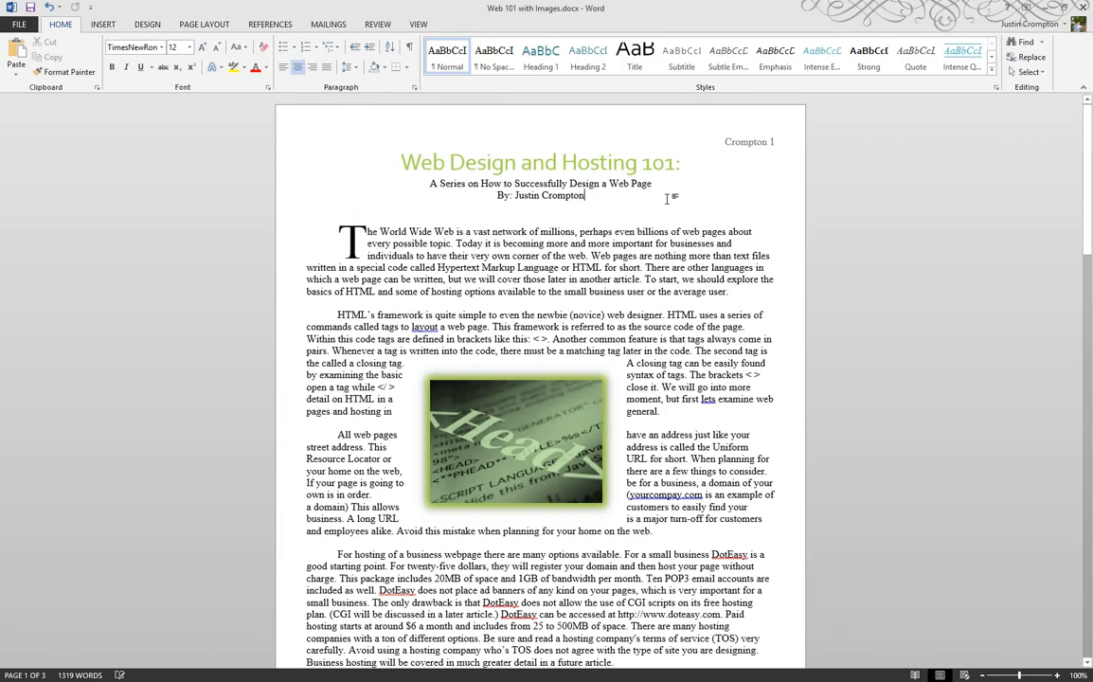
Reopen and close the header directly from the page, and review the headers throughout the document
double_click(722, 143)
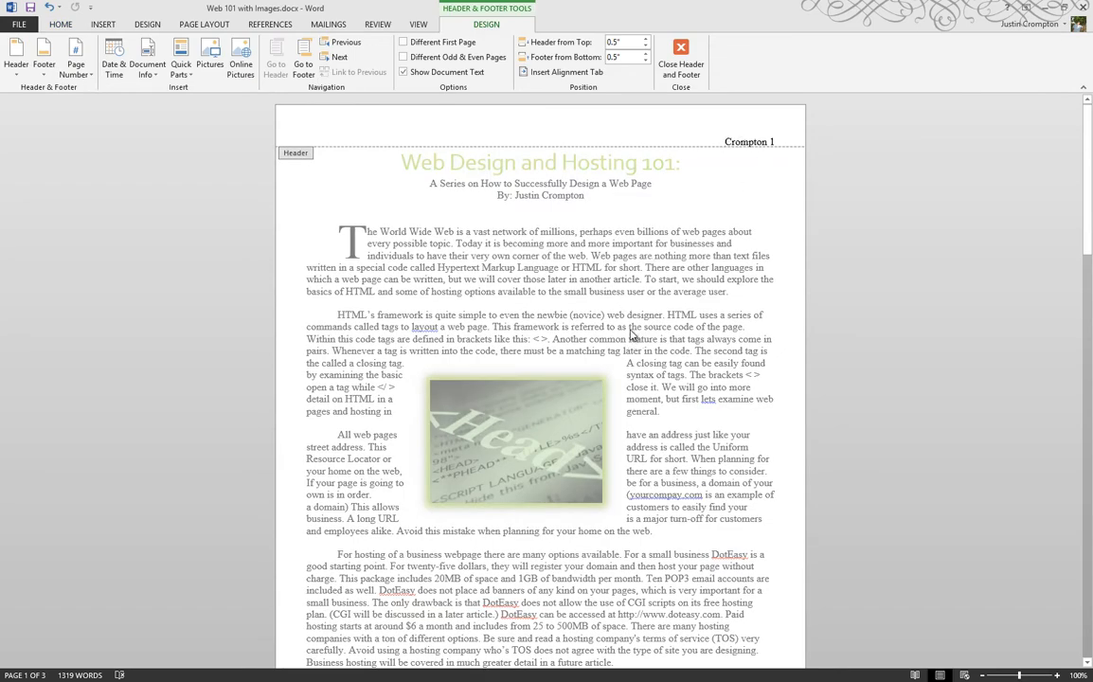
double_click(696, 208)
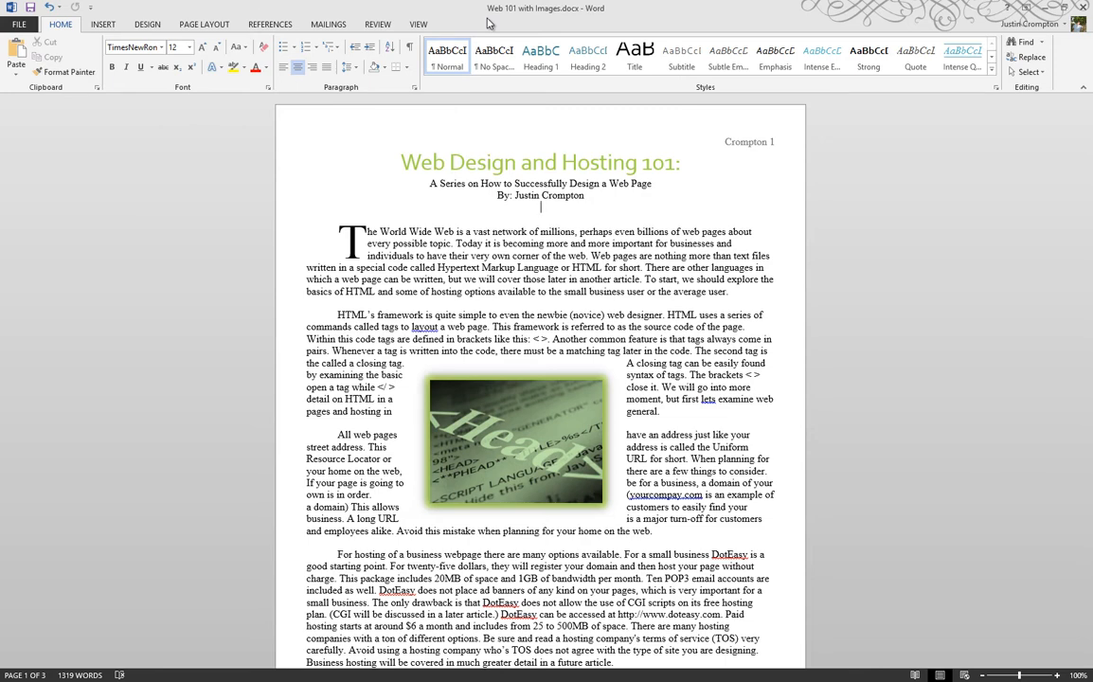
scroll(289, 261, down, 12)
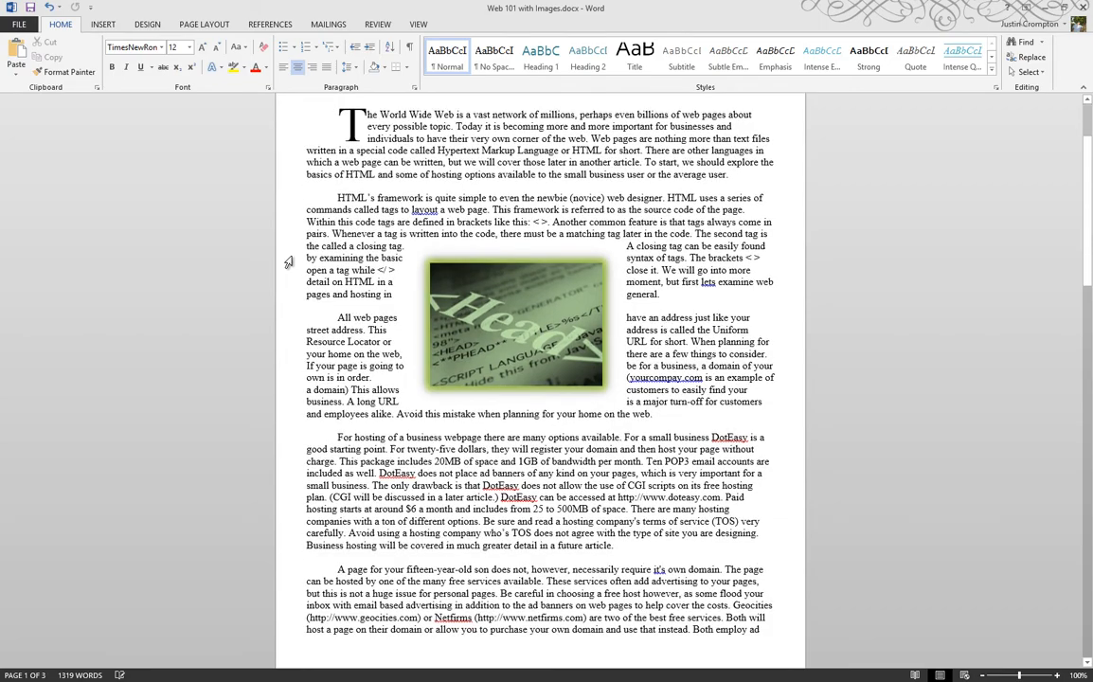
scroll(289, 261, down, 18)
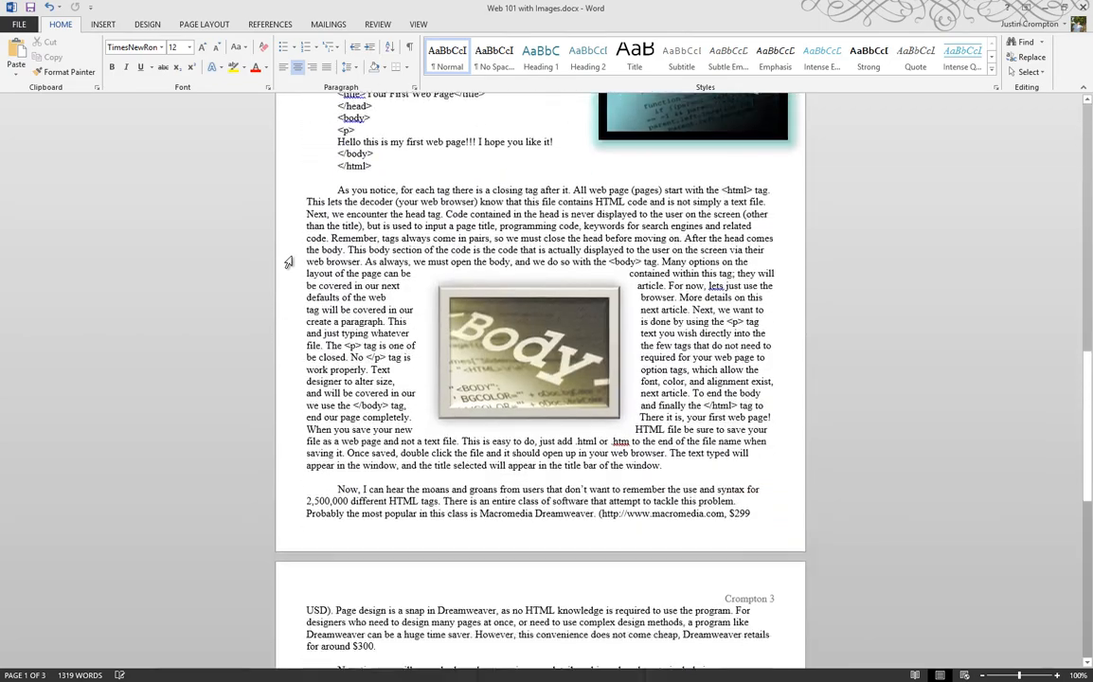
scroll(604, 341, up, 15)
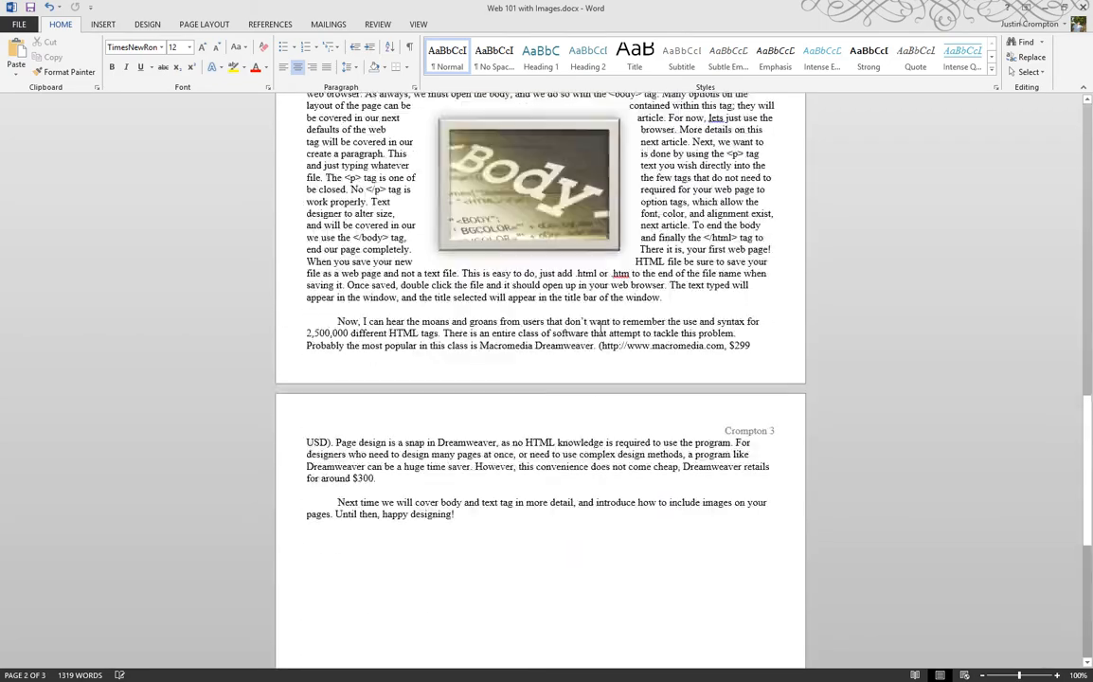
scroll(599, 331, up, 6)
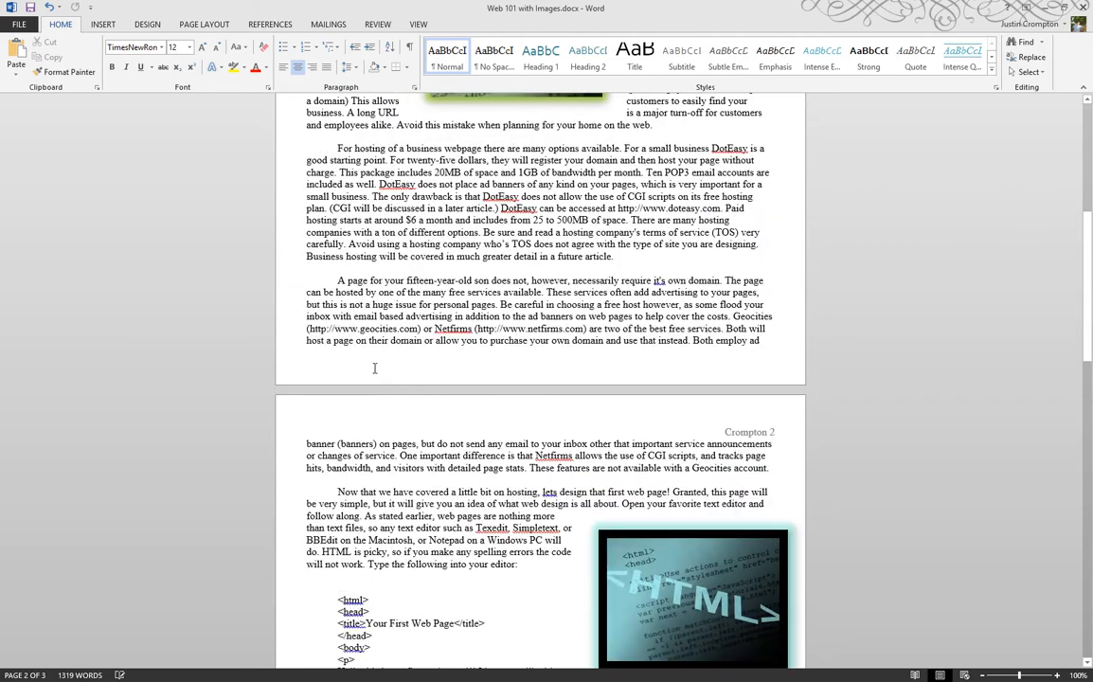
Open the first page's footer, examine the Document Info and Quick Parts insertion options, and close the footer
double_click(353, 370)
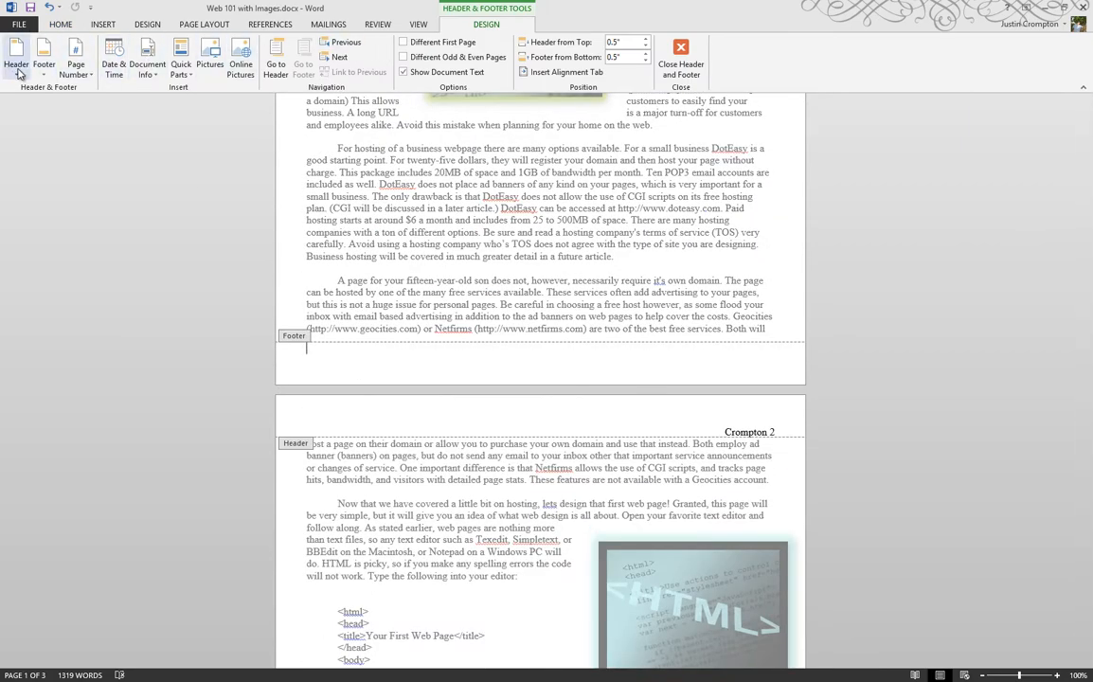
click(148, 71)
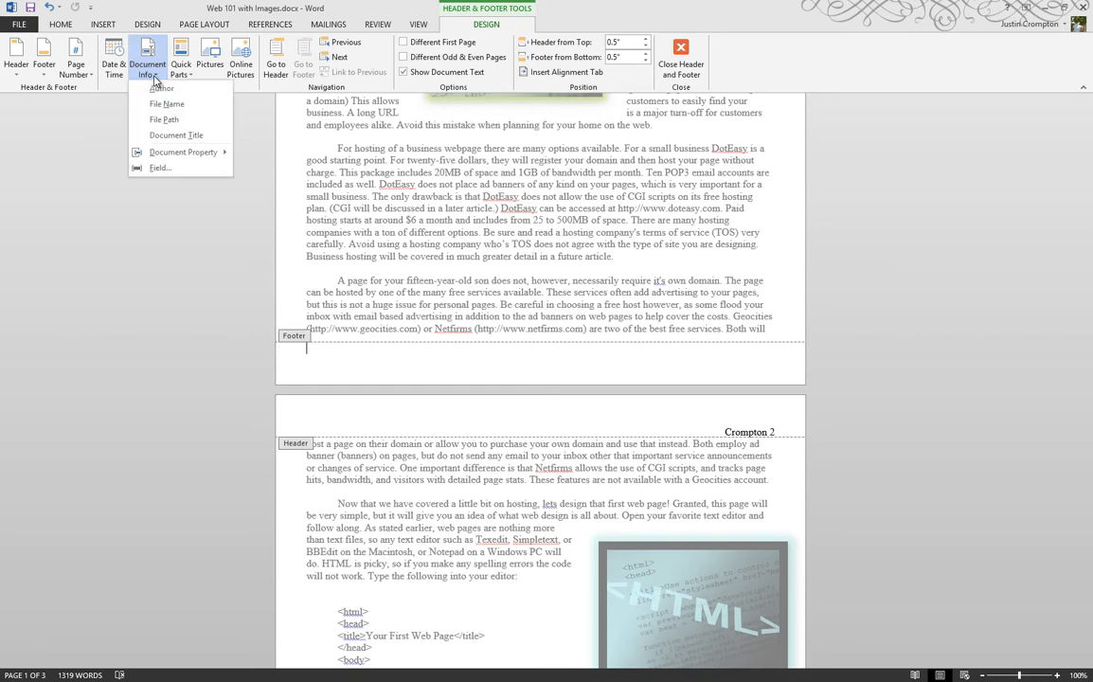
click(87, 179)
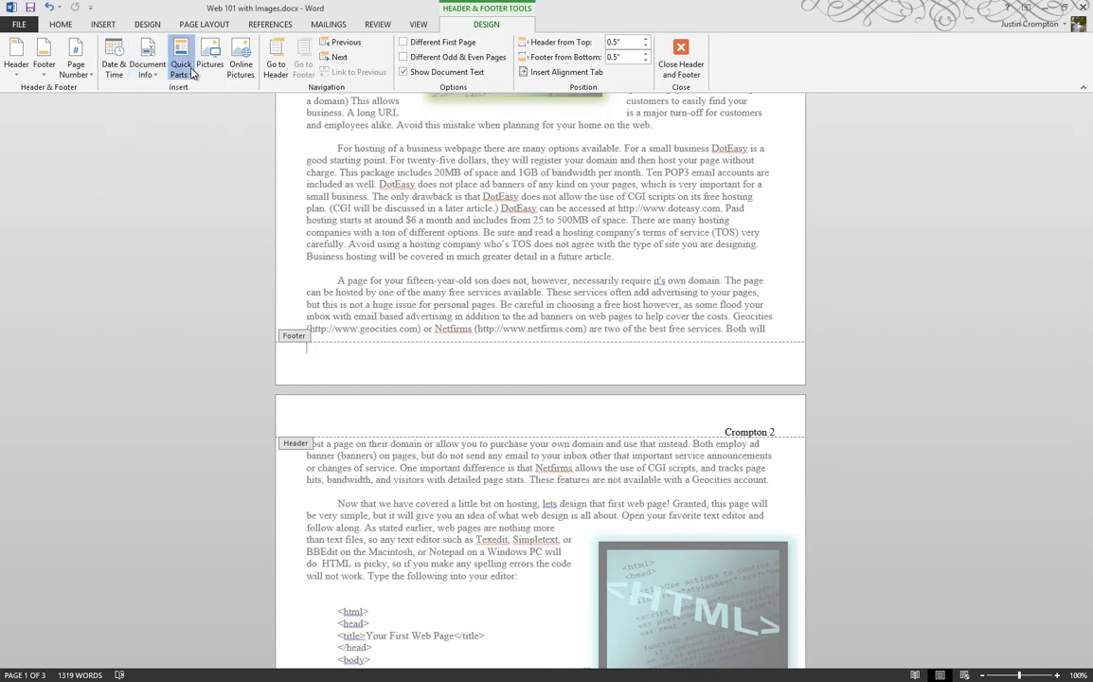
click(192, 72)
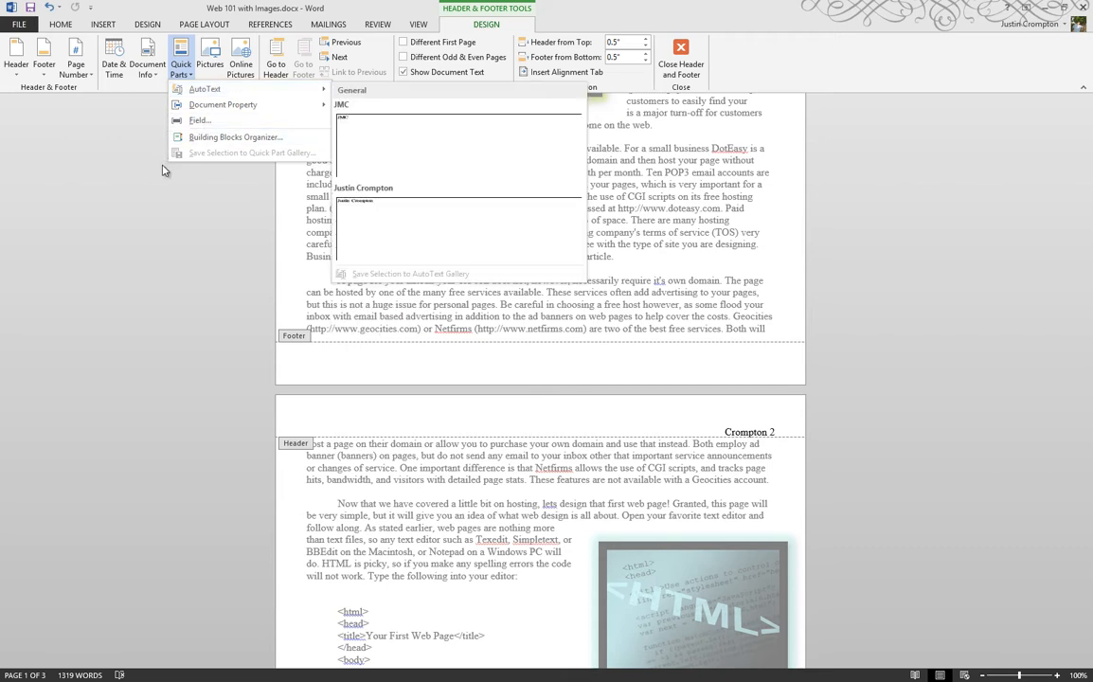
click(121, 158)
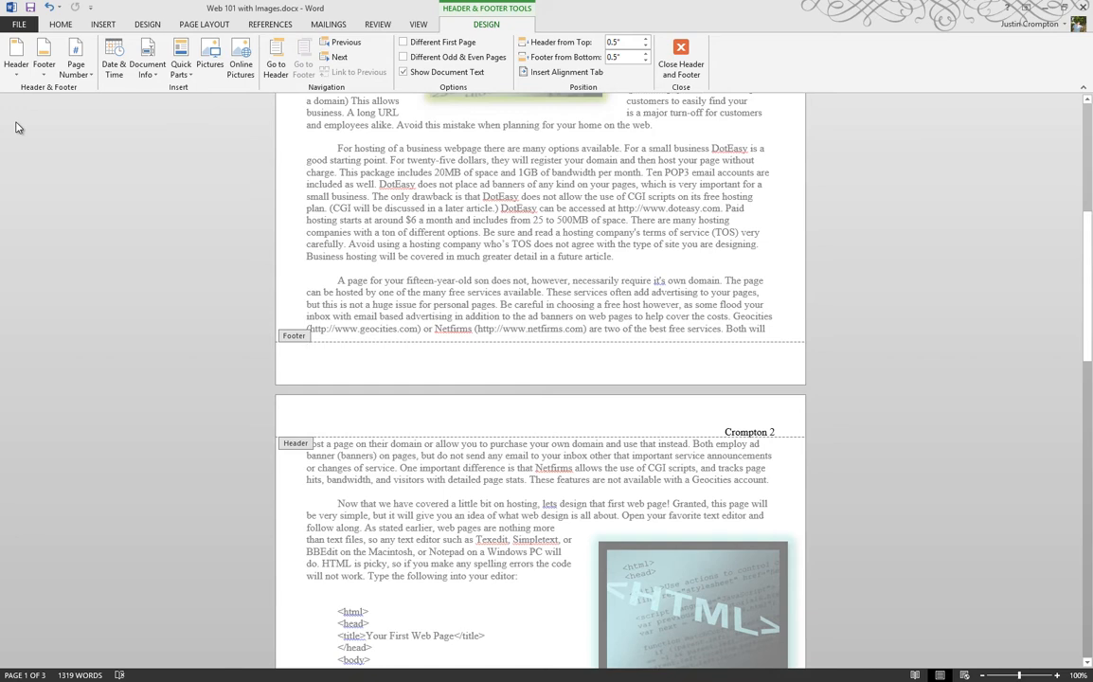
scroll(146, 149, up, 9)
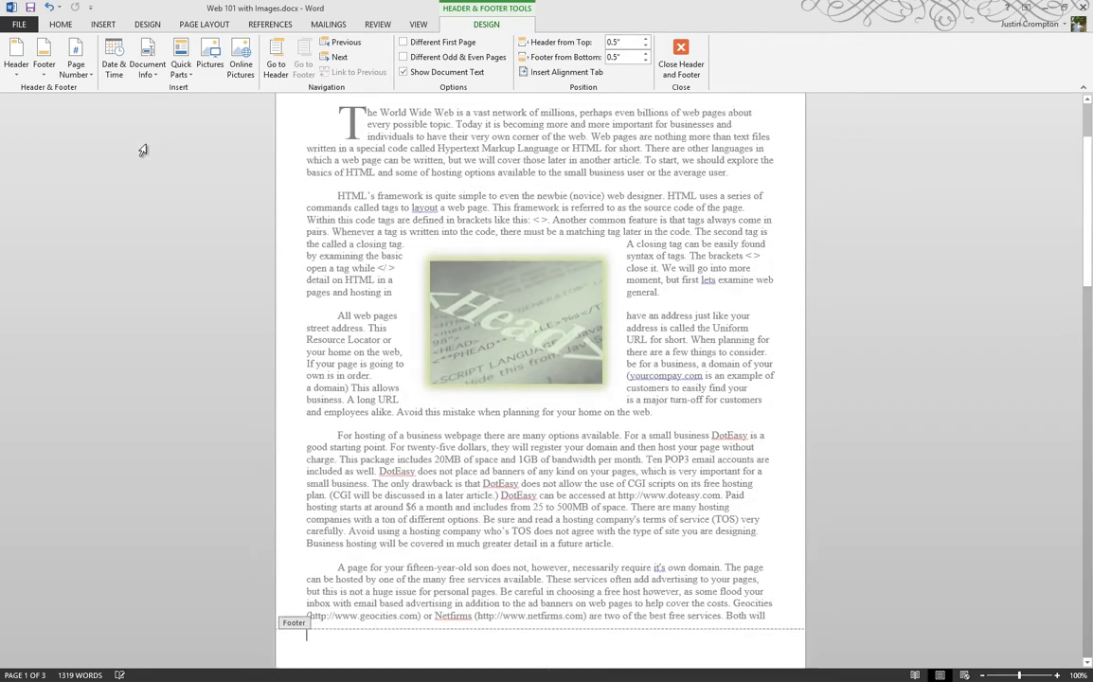
click(681, 59)
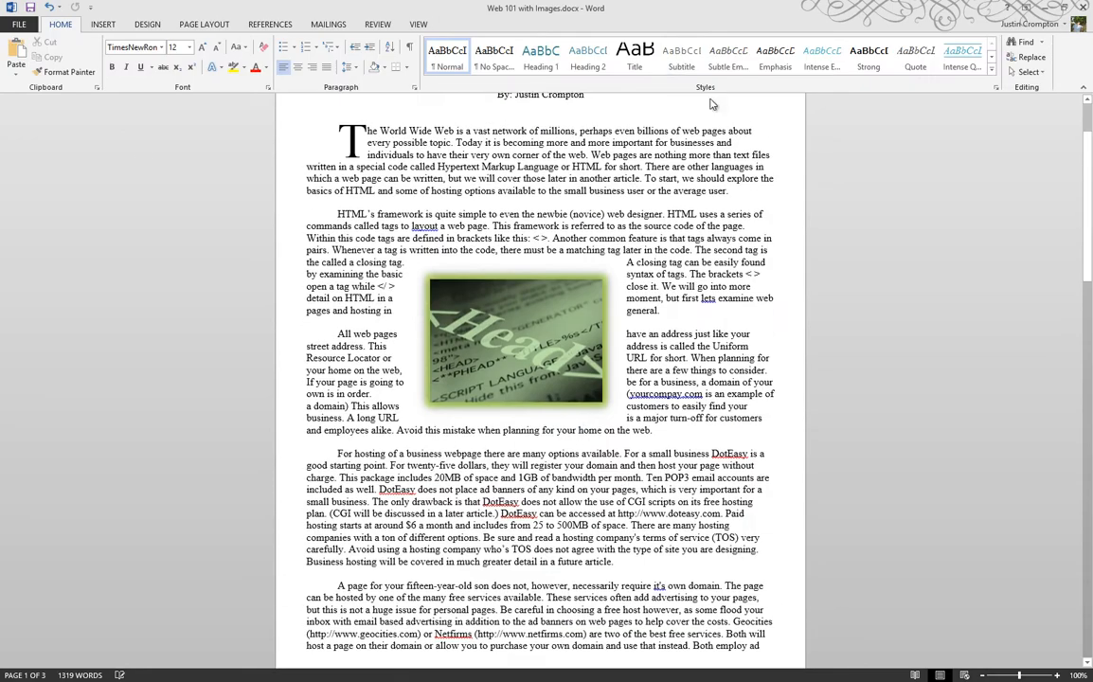
Replace the header with the built-in Blank (Three Columns) design and undo the replacement
scroll(679, 174, up, 1)
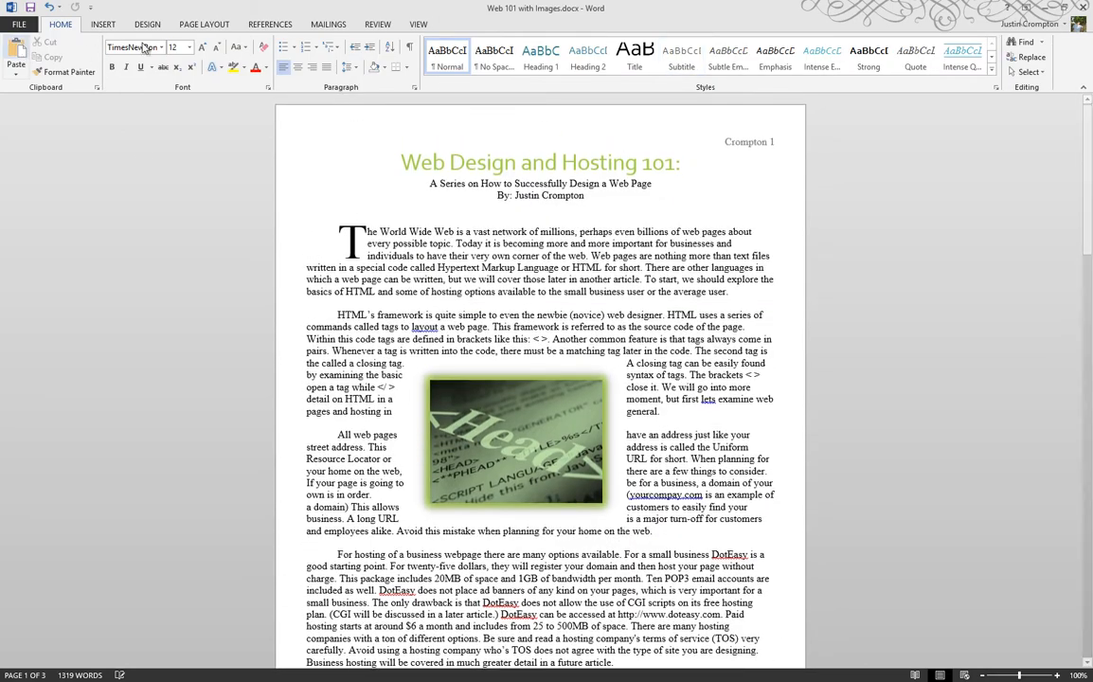
click(102, 25)
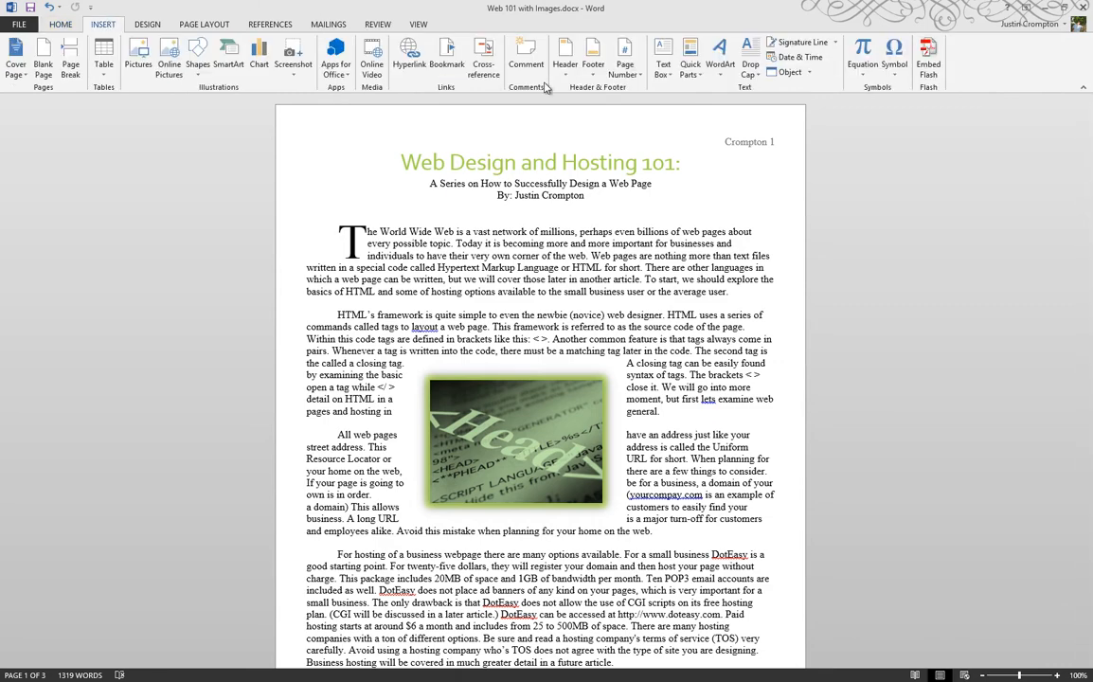
click(565, 59)
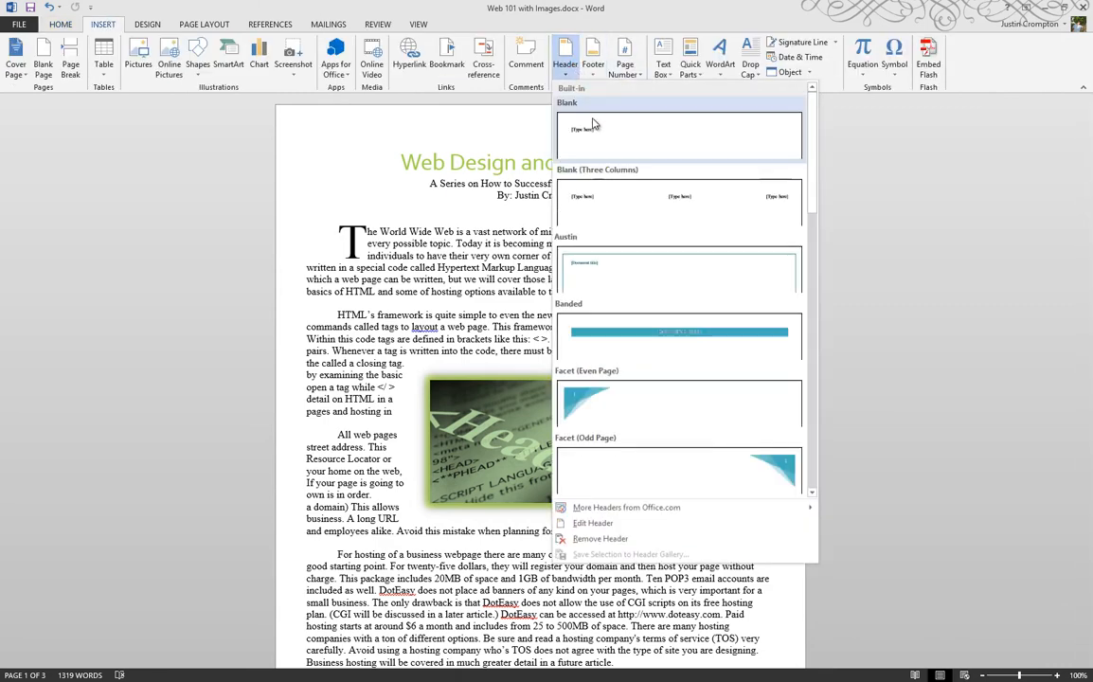
click(598, 190)
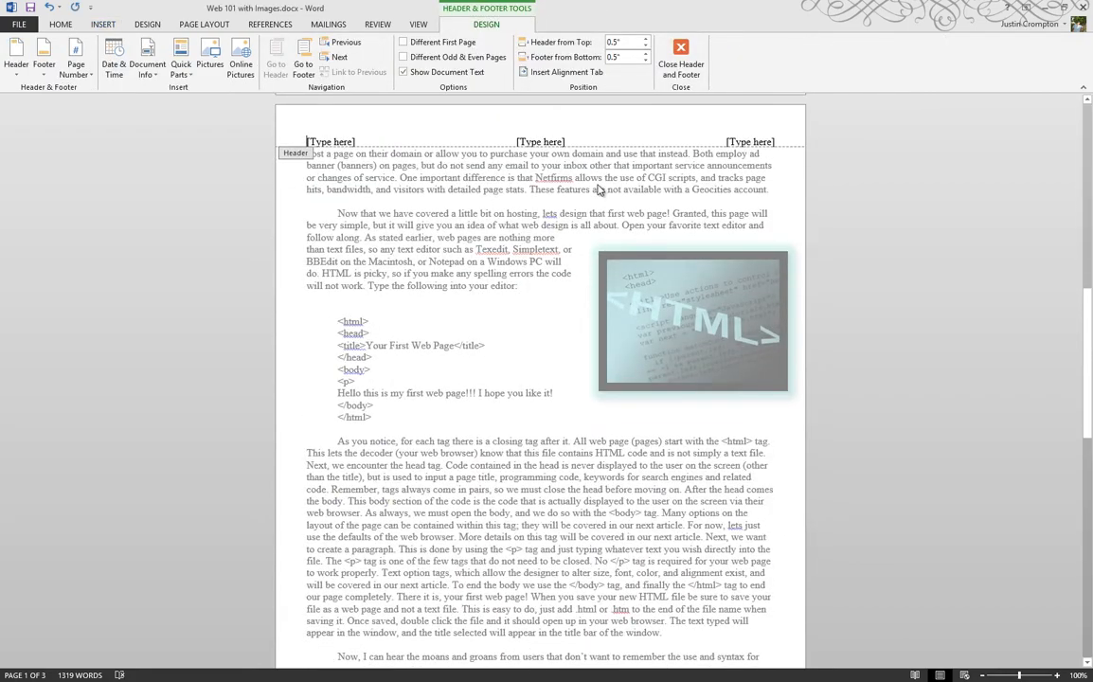
scroll(471, 177, up, 15)
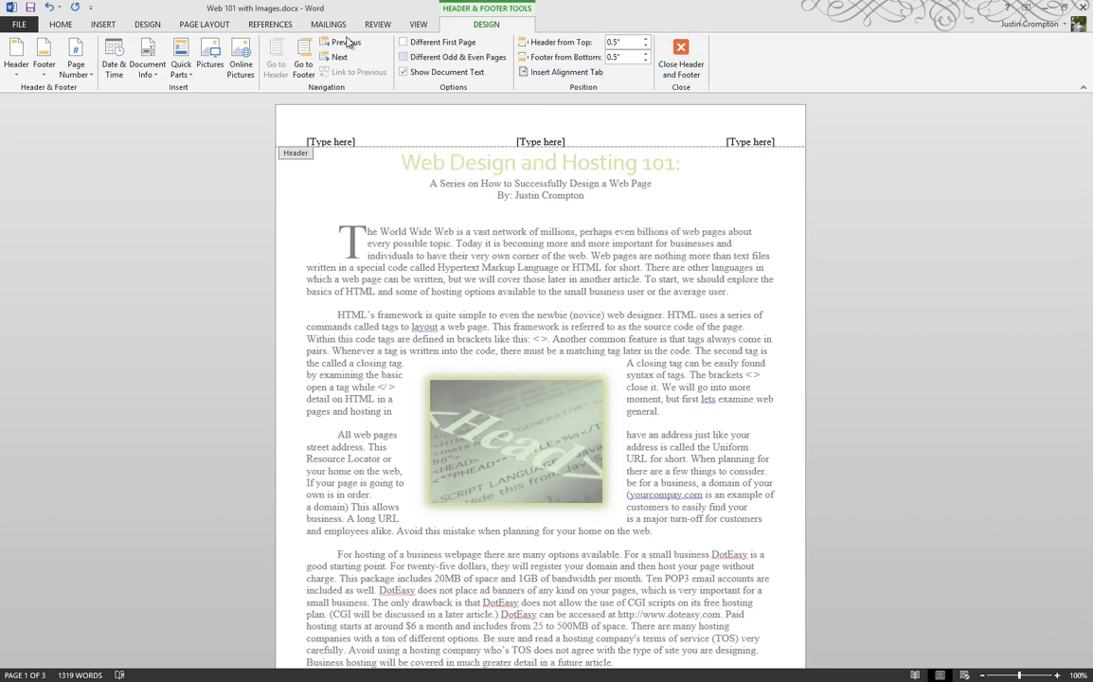
scroll(166, 140, down, 5)
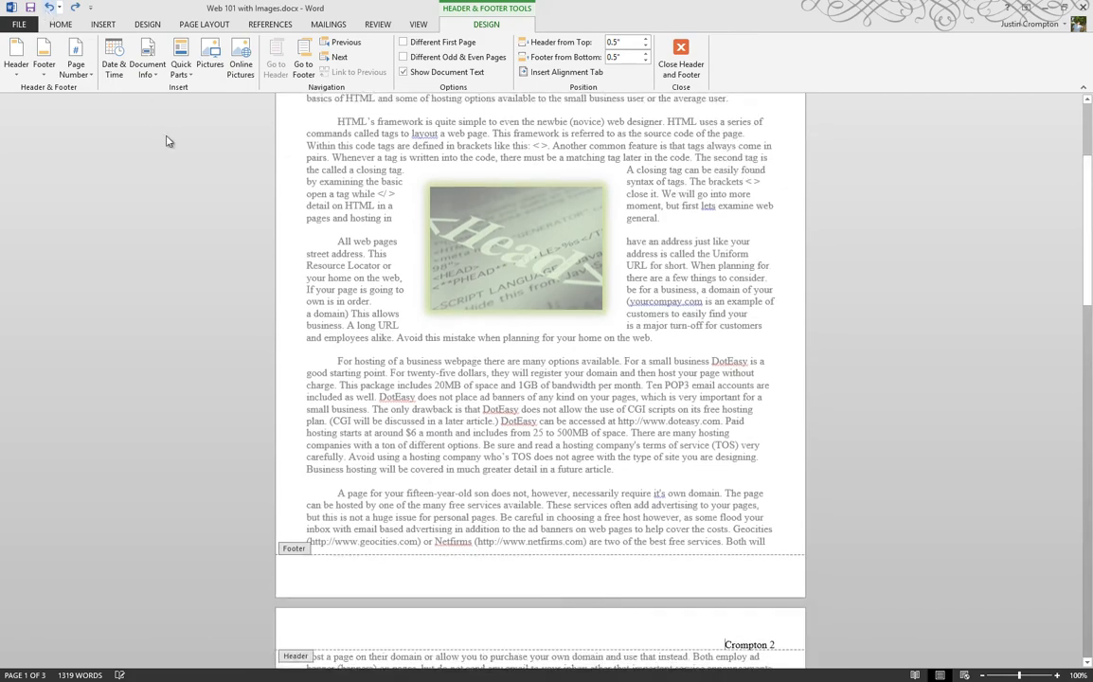
scroll(180, 134, up, 5)
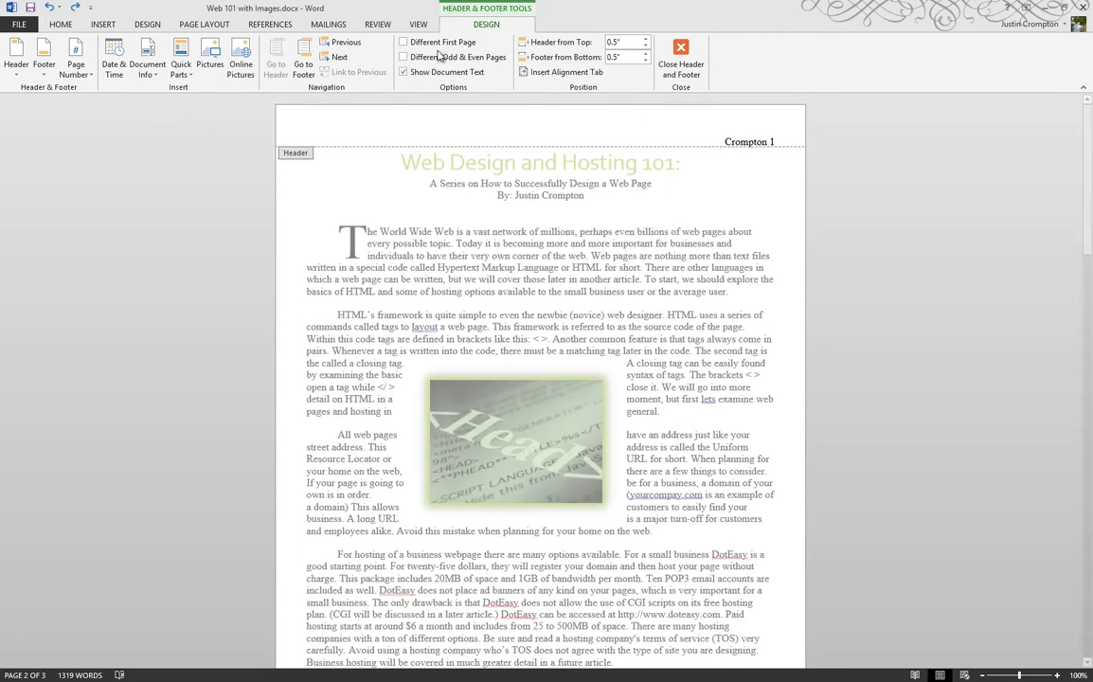
Enable Different First Page and give the first page a Blank (Three Columns) header, comparing it with the headers on pages 2 and 3
click(432, 47)
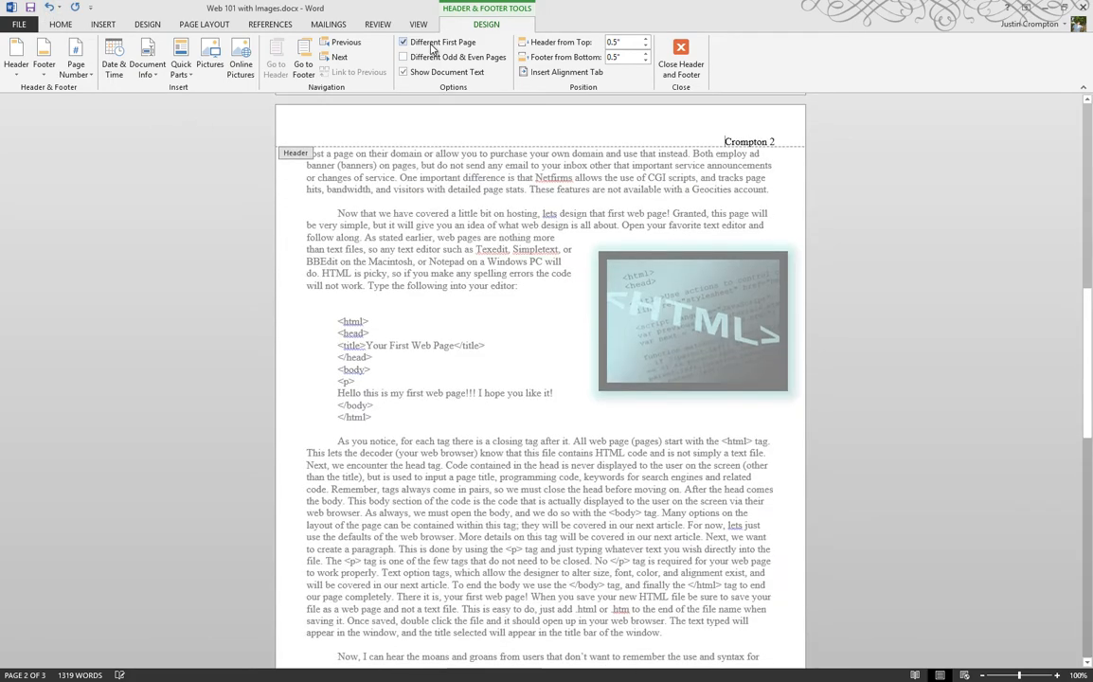
scroll(305, 149, up, 20)
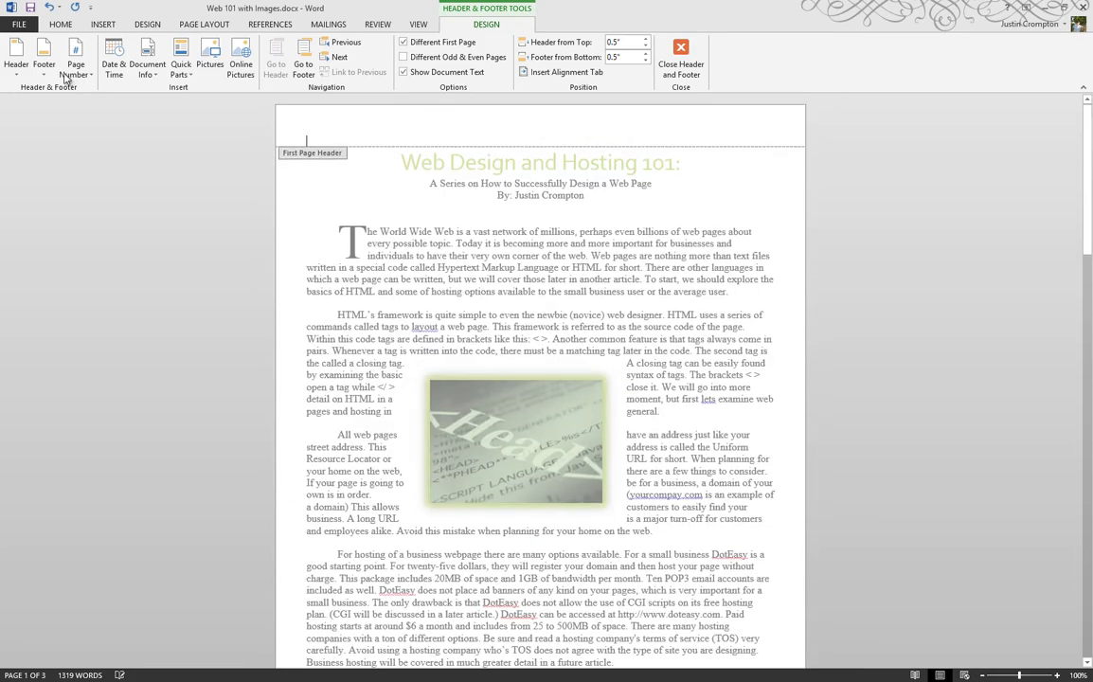
click(16, 57)
click(78, 197)
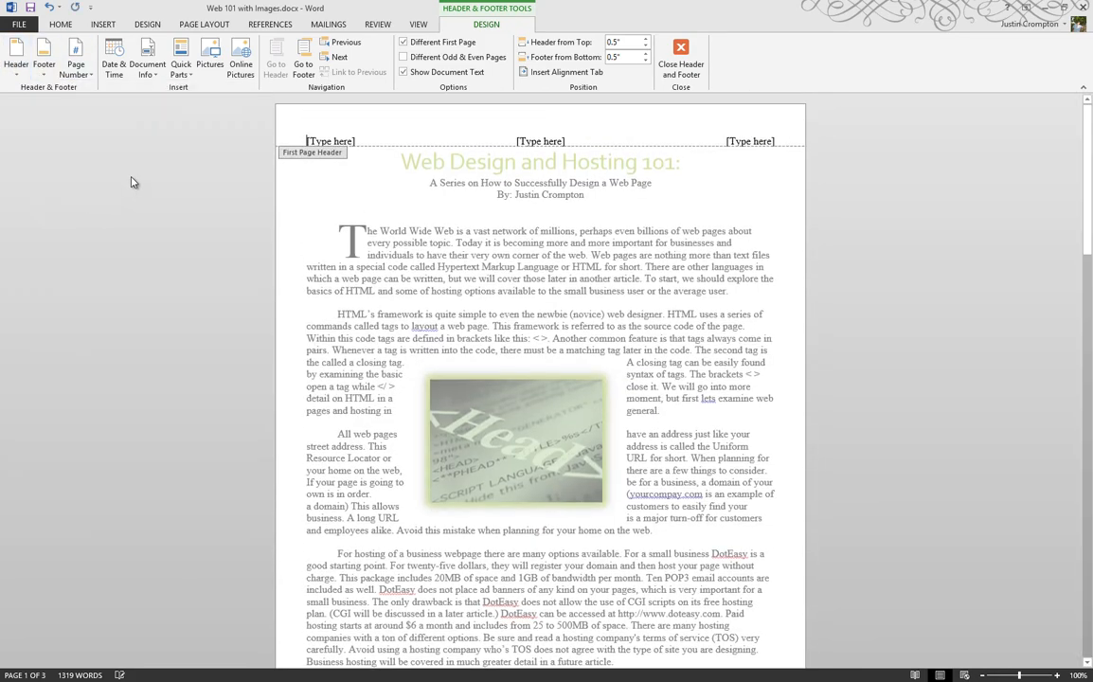
scroll(133, 183, down, 6)
scroll(641, 344, down, 6)
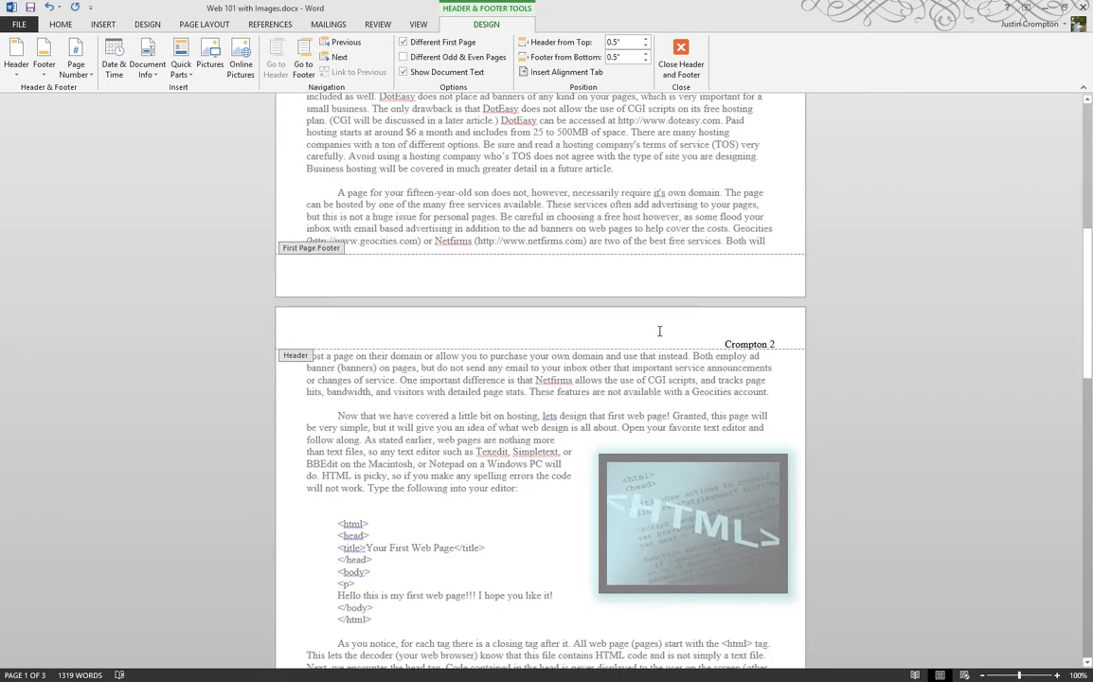
scroll(675, 309, down, 10)
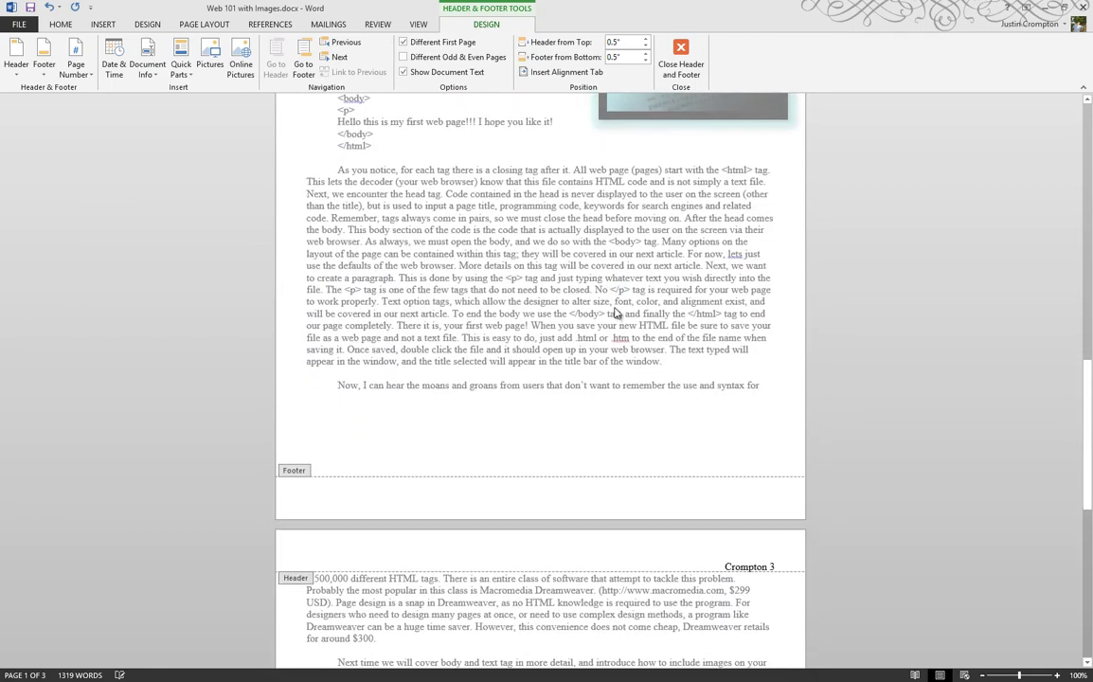
scroll(601, 301, up, 20)
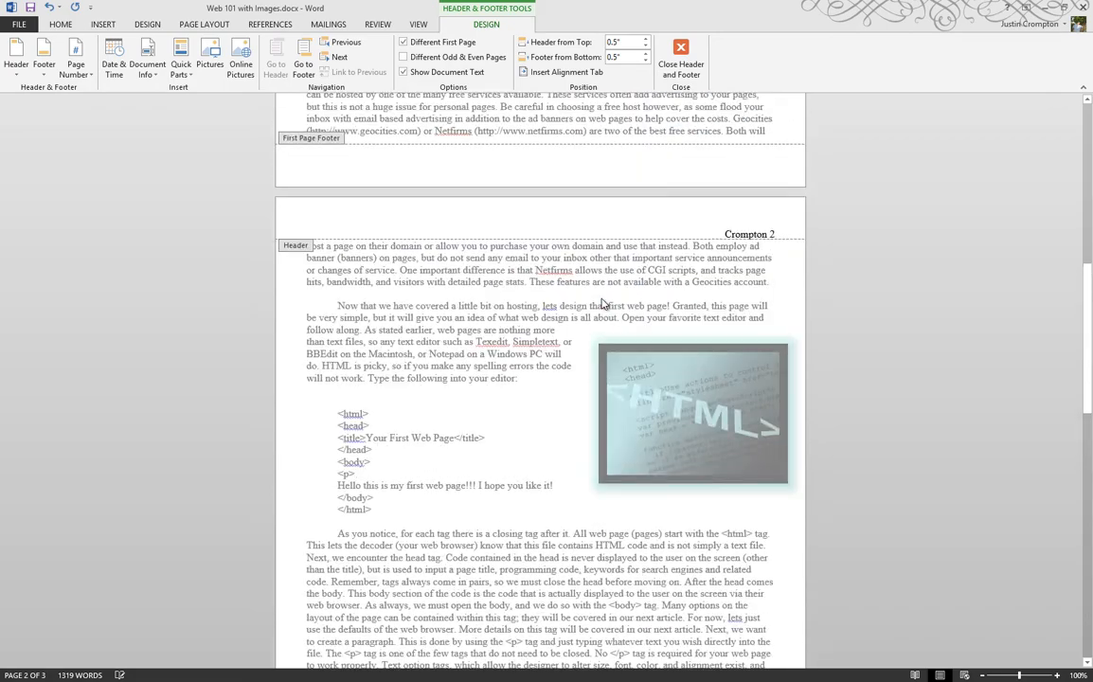
scroll(597, 298, up, 1)
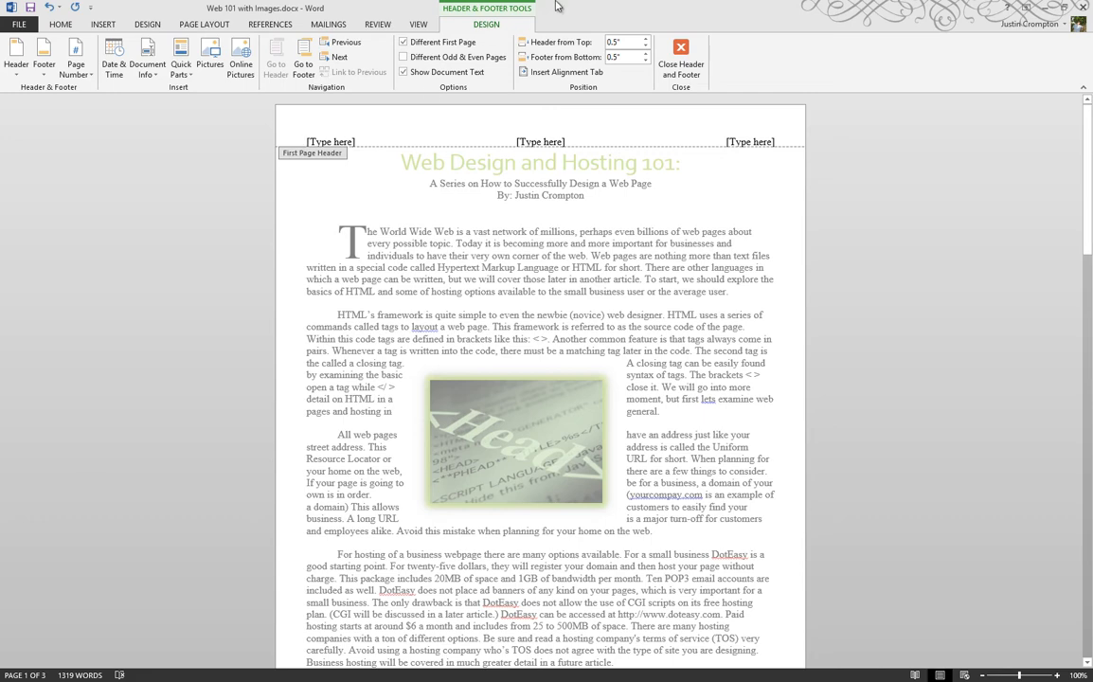
Fill the first-page header's three columns with "Hi", the date May 24, 2013 in the centre, and the author's surname at the right end
click(758, 142)
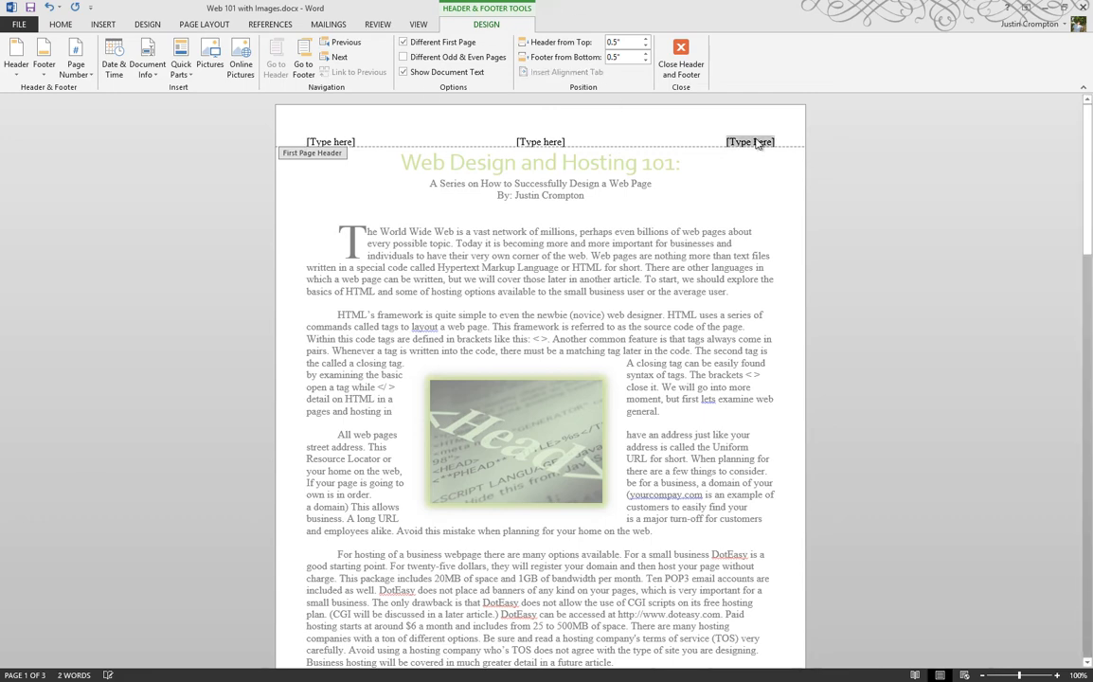
text(Crompton)
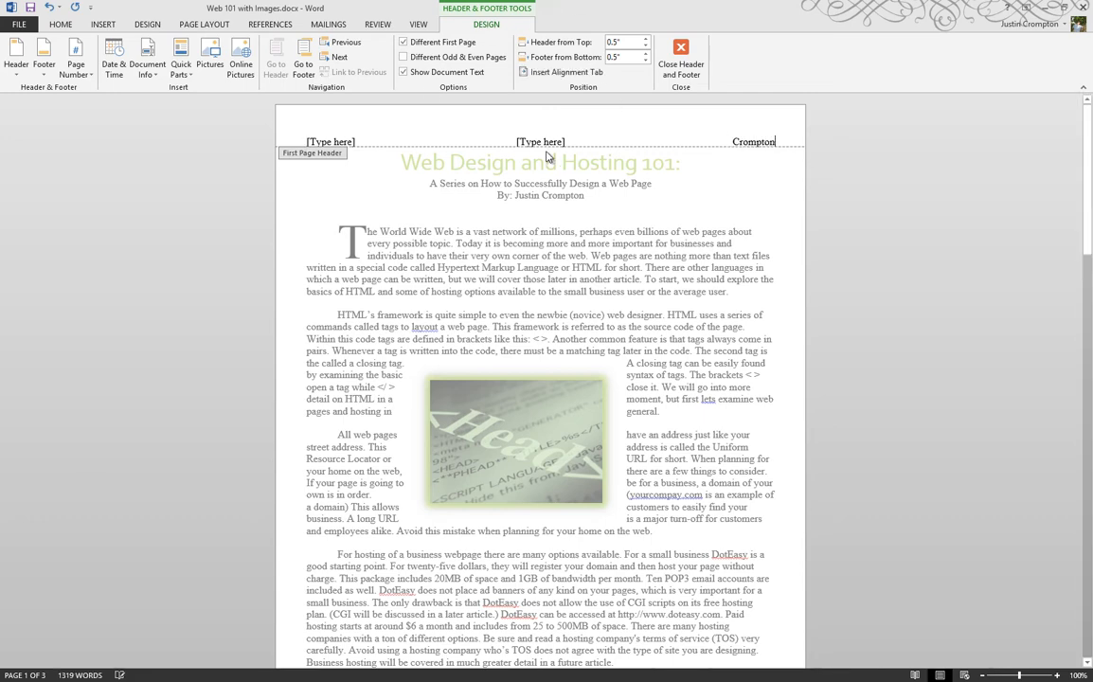
click(544, 139)
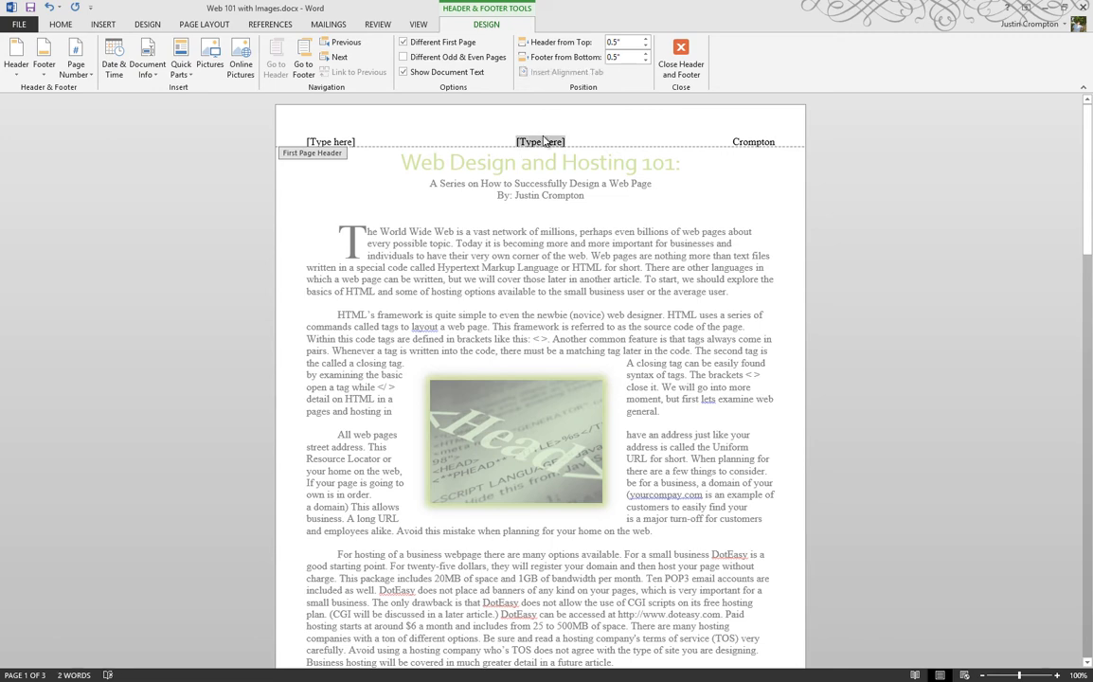
text(May)
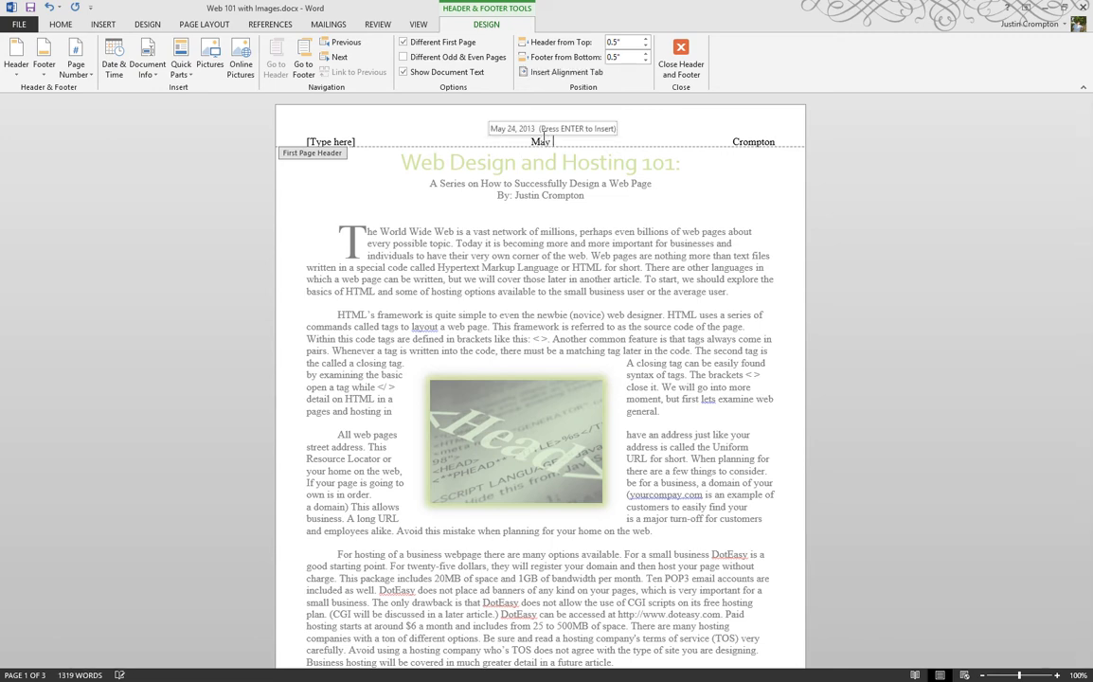
key(Return)
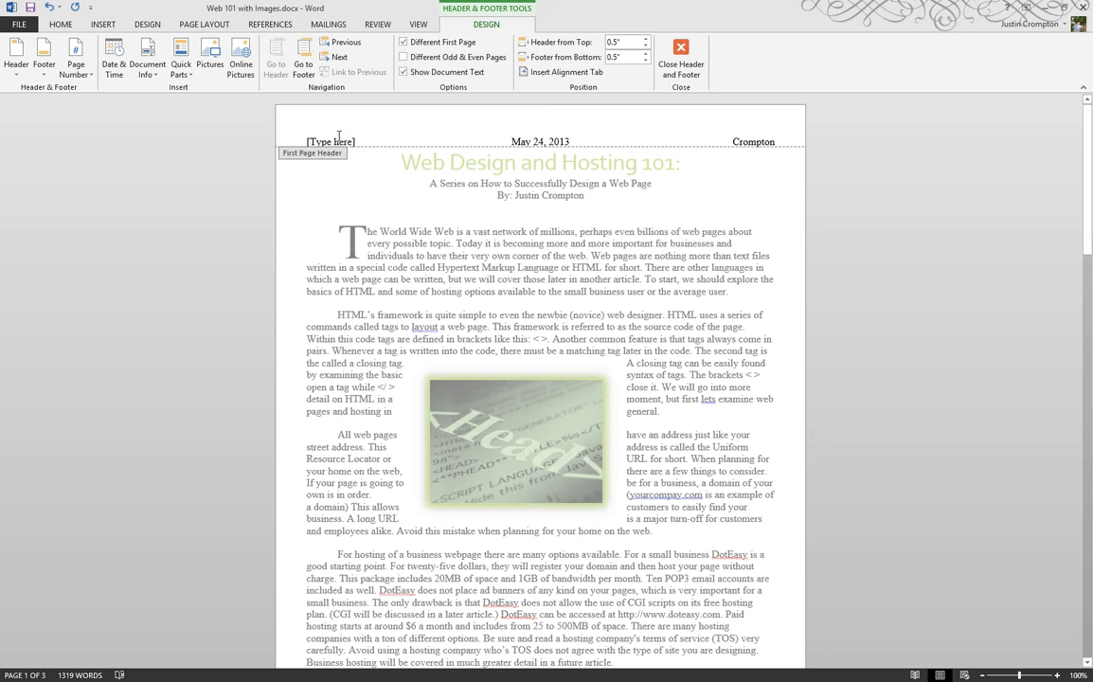
click(338, 138)
text(Hi)
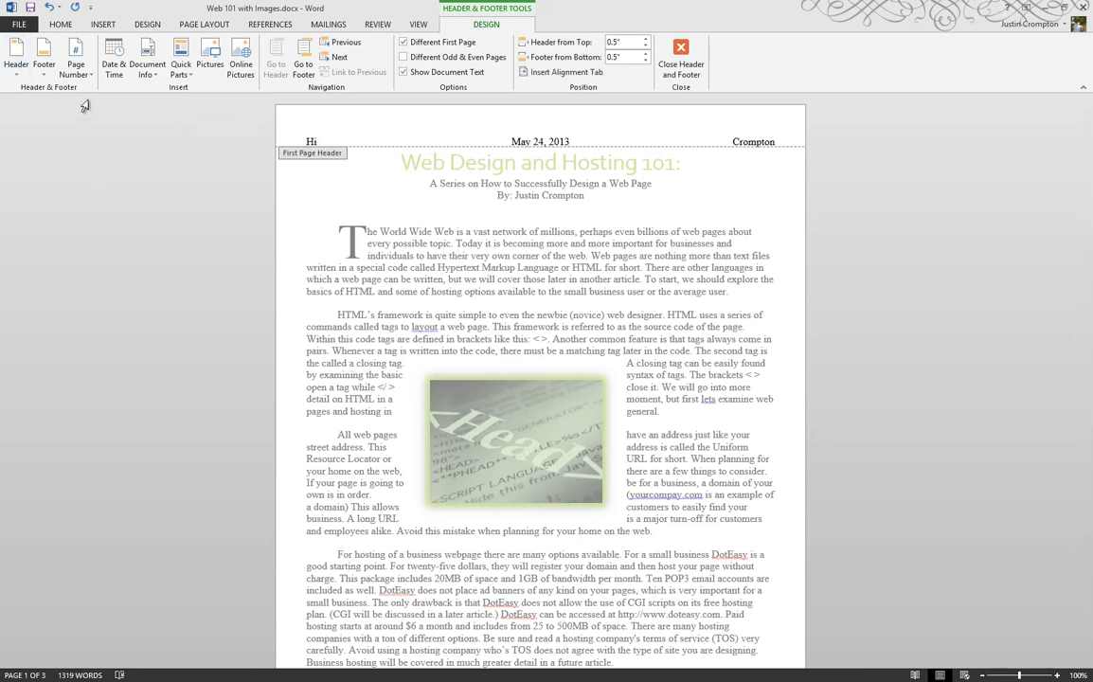
Replace the first-page header with the built-in Blank design, compare it with the other pages' headers, and undo the replacement
click(26, 74)
click(80, 139)
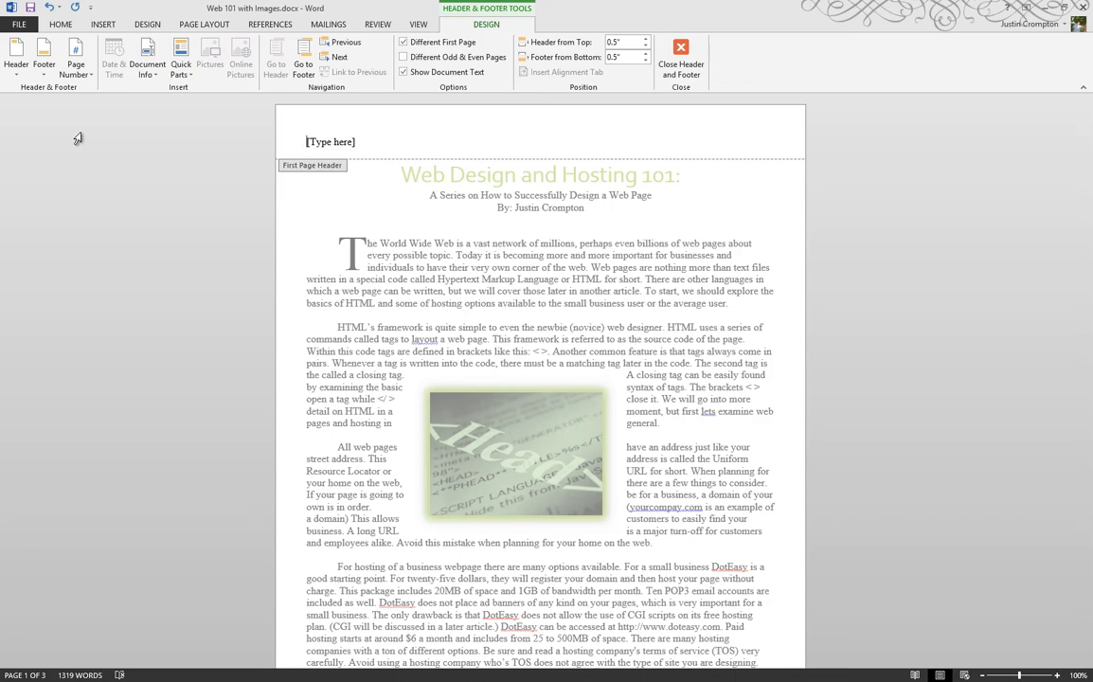
scroll(204, 293, down, 8)
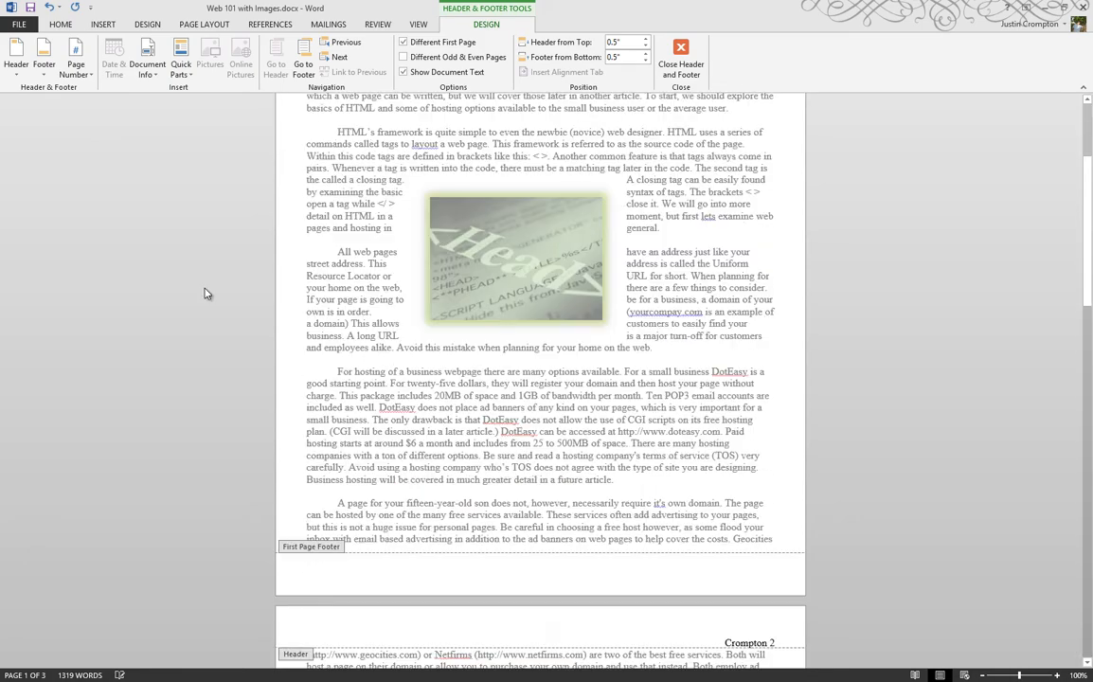
scroll(202, 294, down, 20)
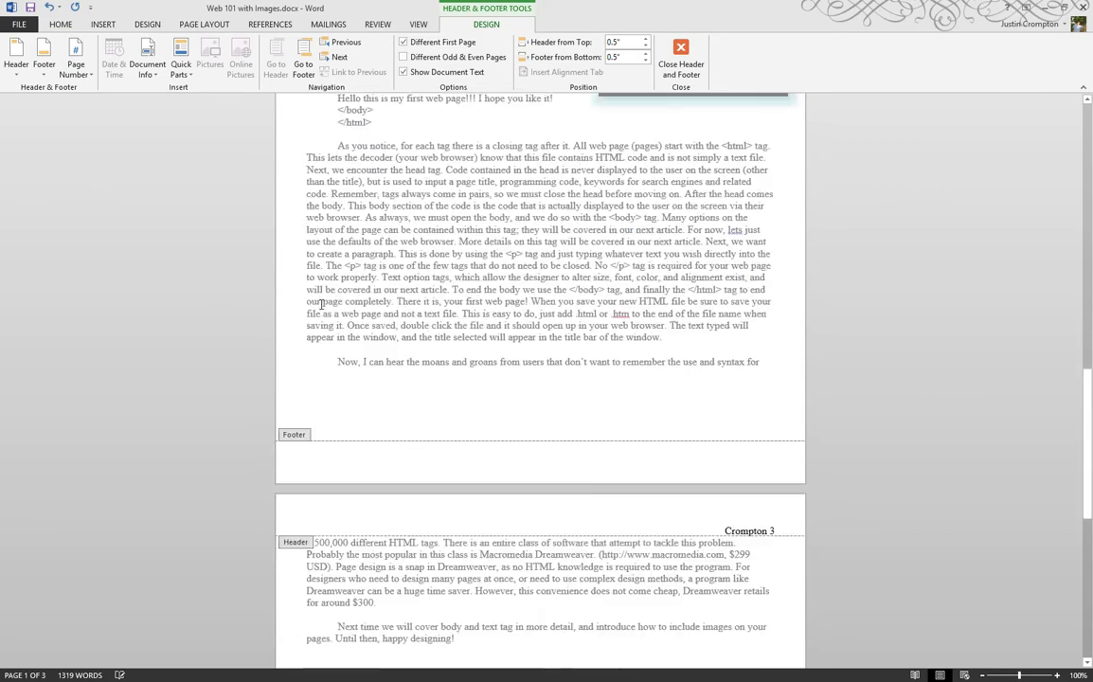
scroll(320, 300, up, 20)
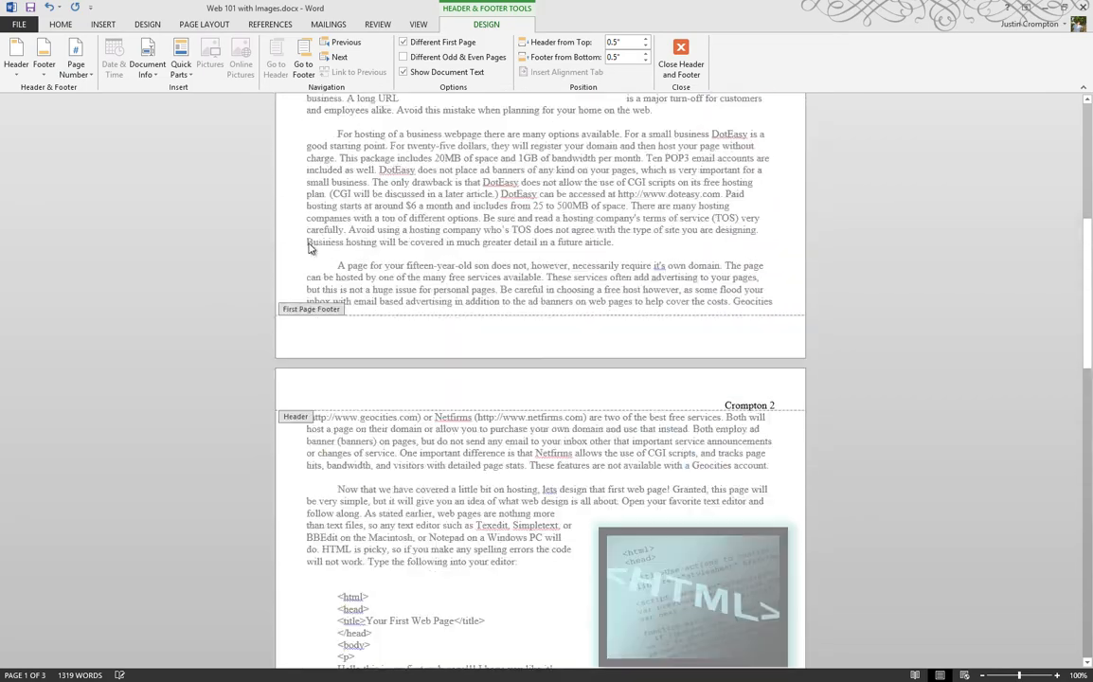
scroll(307, 247, up, 5)
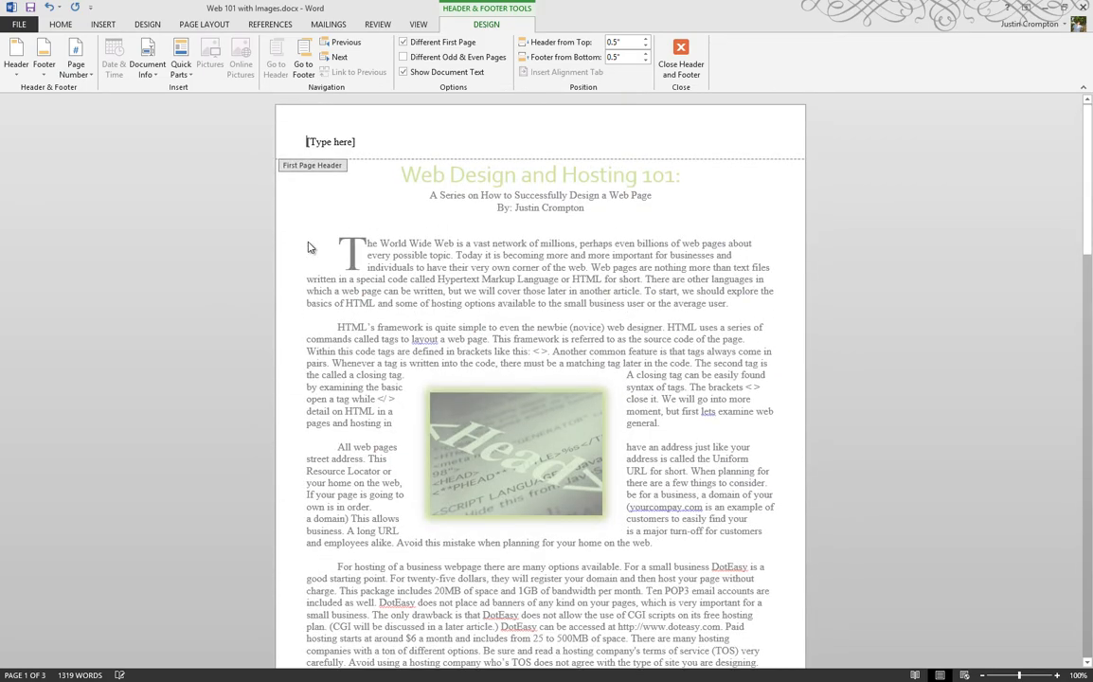
key(ctrl+z)
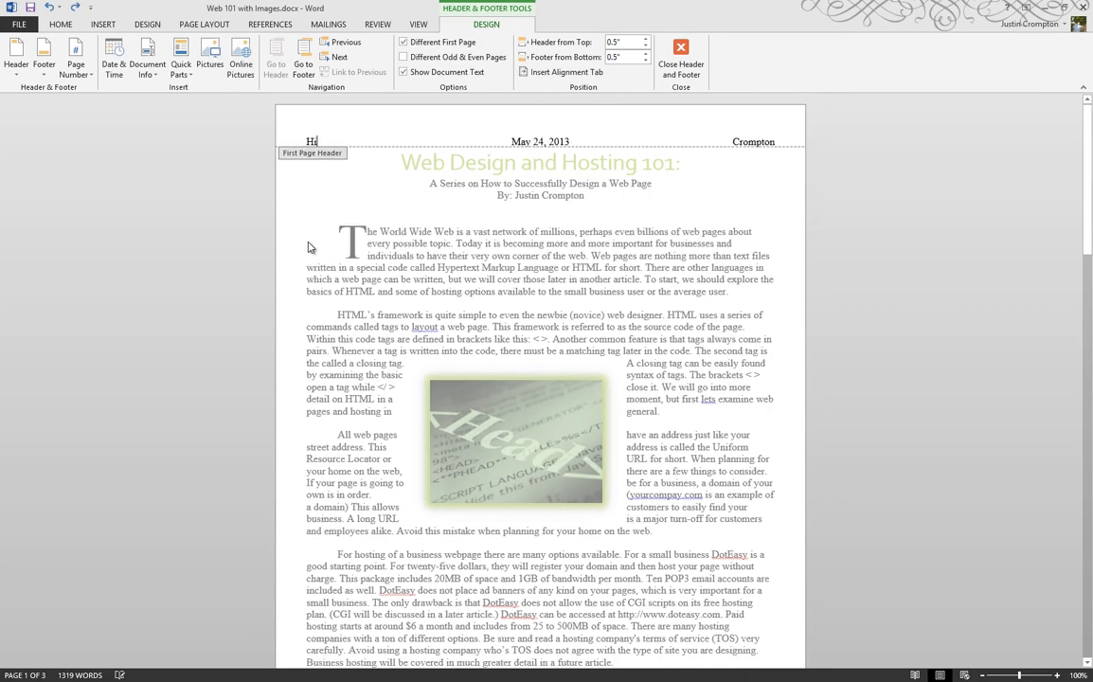
Close the header and review the headers on all three pages
click(681, 59)
scroll(553, 176, up, 2)
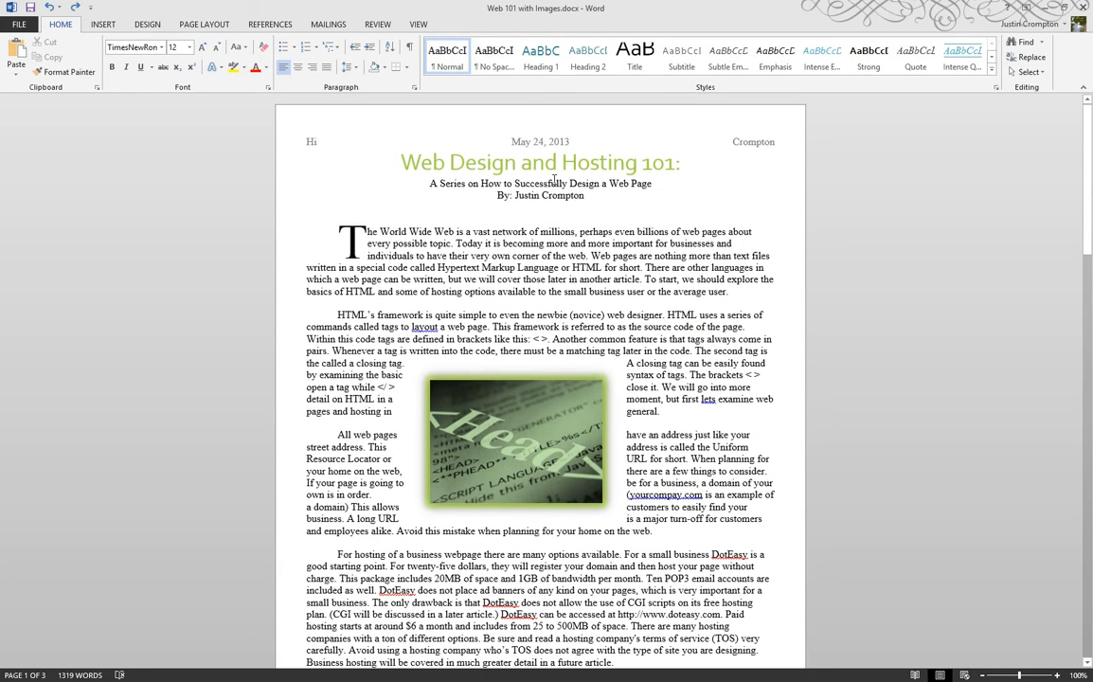
scroll(526, 190, down, 8)
scroll(525, 191, down, 20)
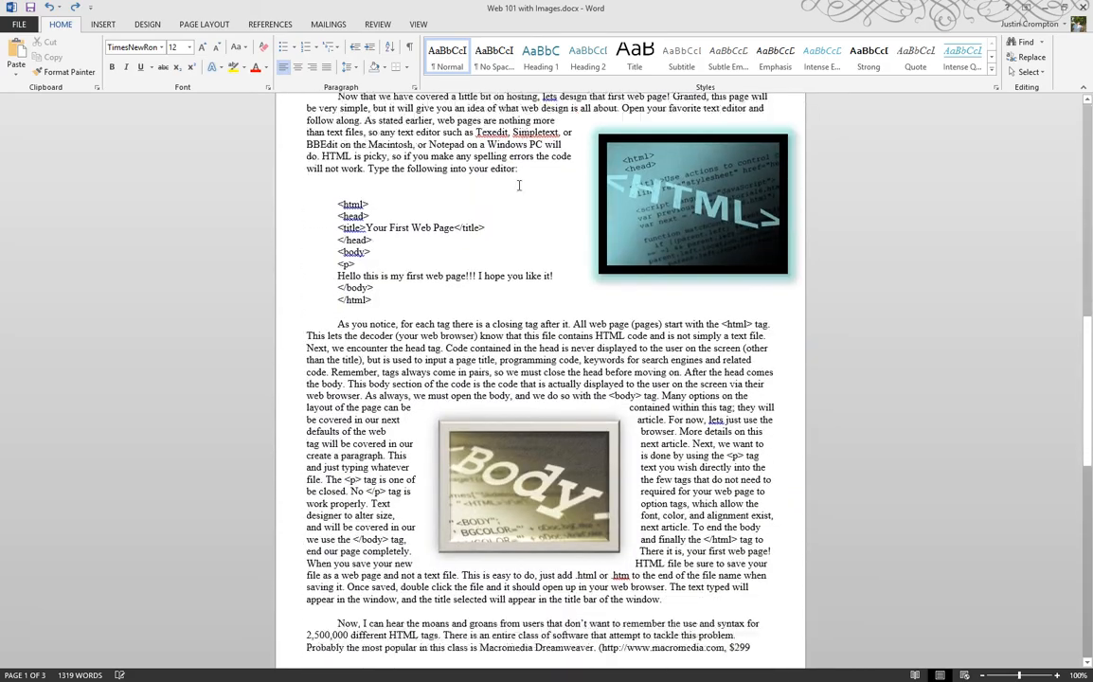
scroll(635, 245, up, 15)
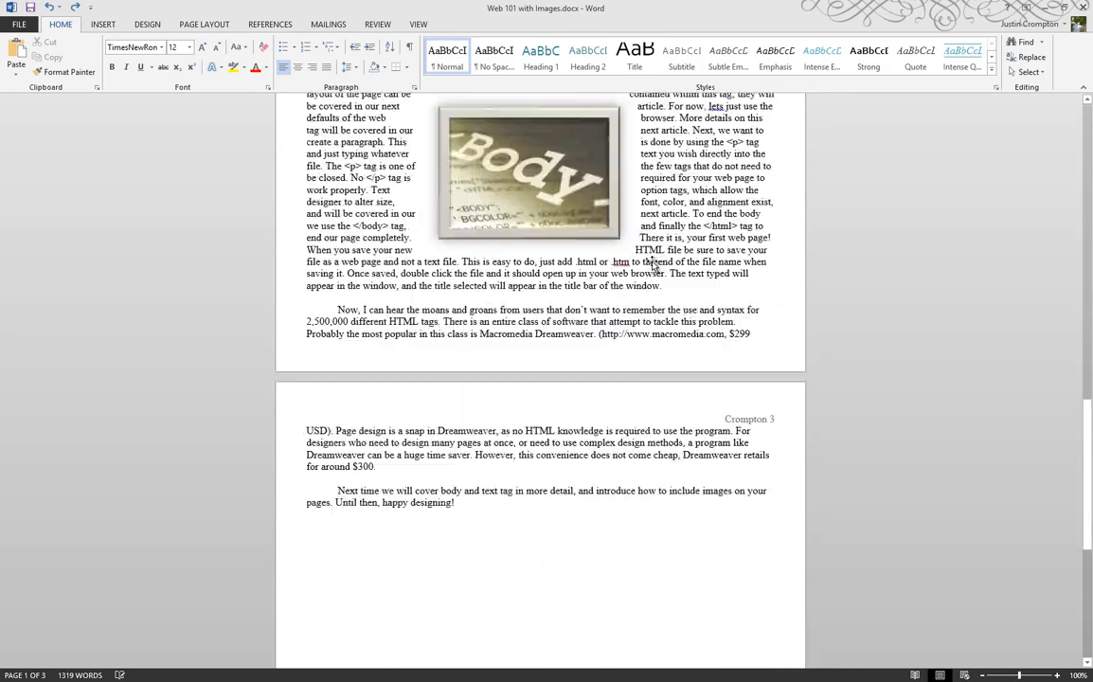
scroll(635, 246, up, 12)
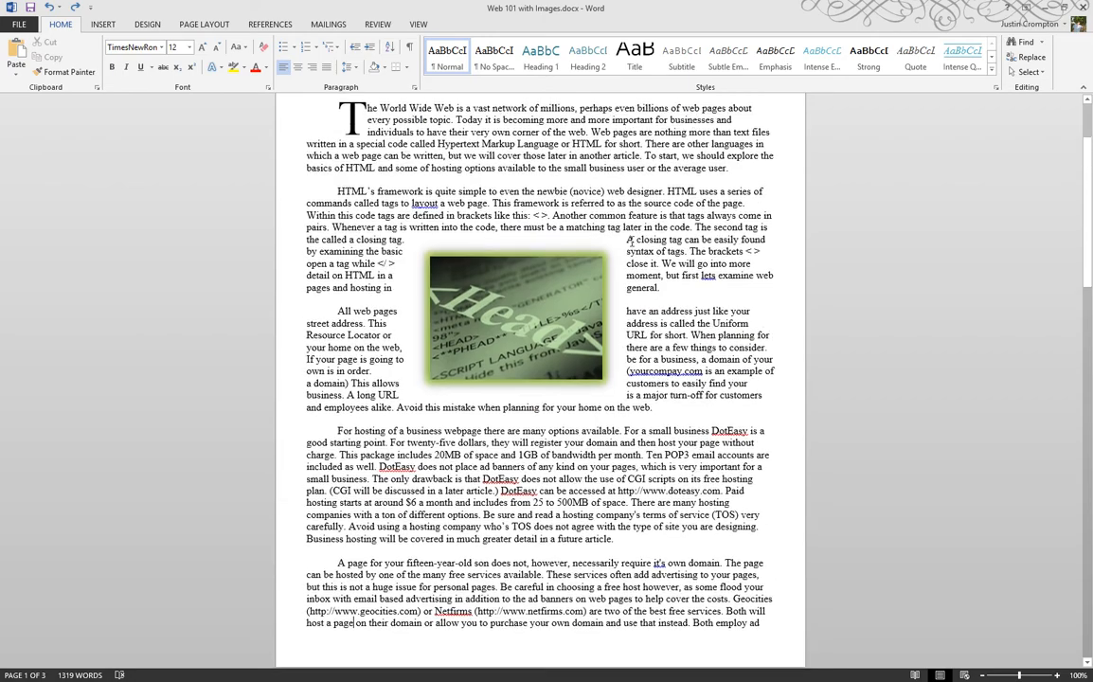
Delete all the text in the first-page header and return to the document body
double_click(521, 142)
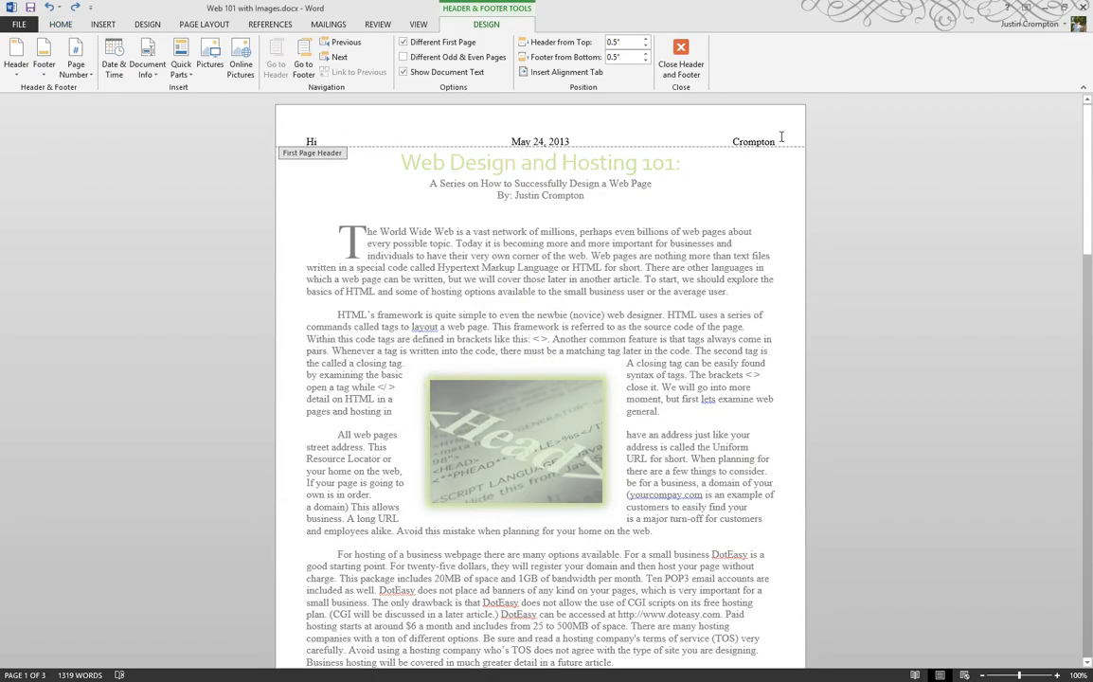
triple_click(325, 139)
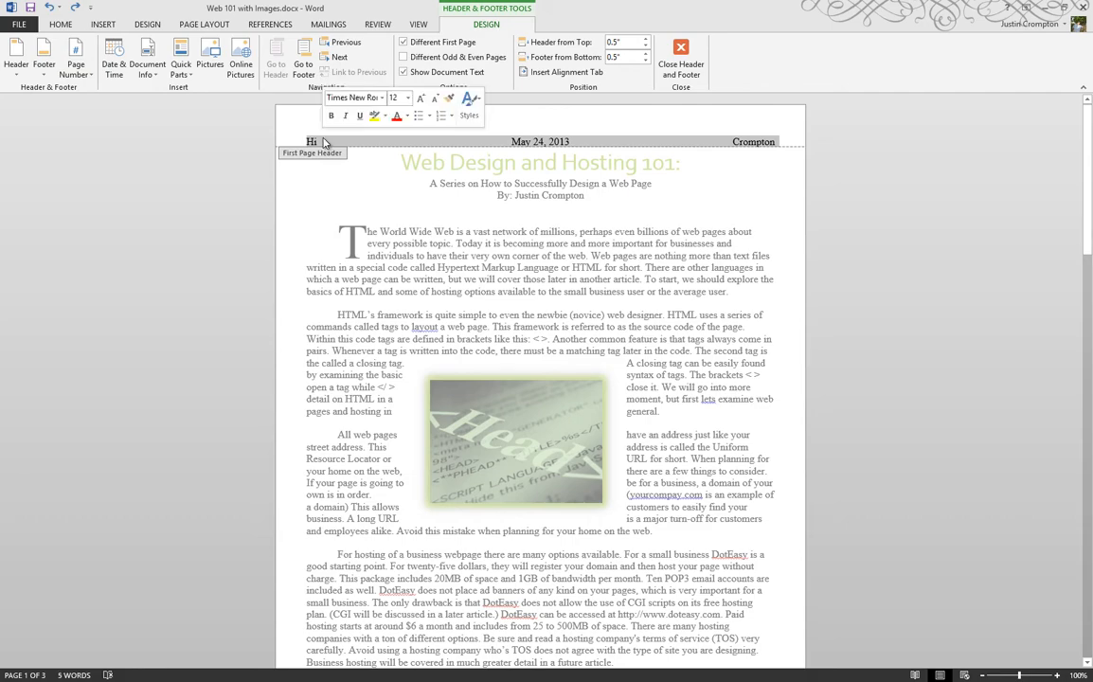
key(Delete)
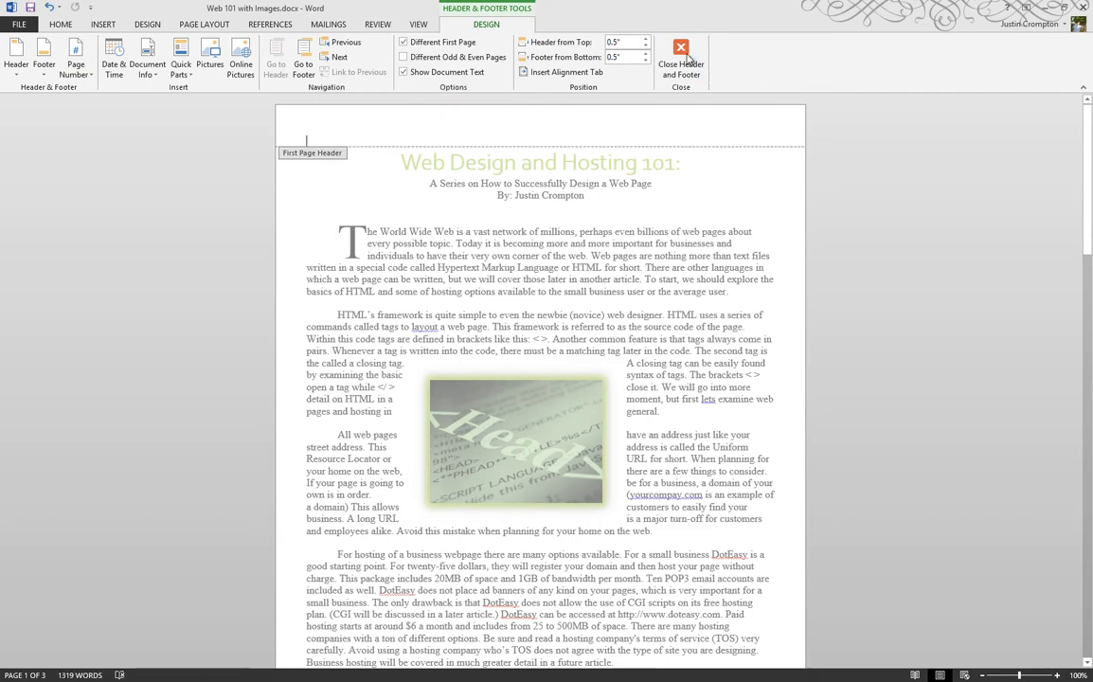
click(683, 59)
Open the first page's footer and centre its empty line
scroll(411, 138, down, 12)
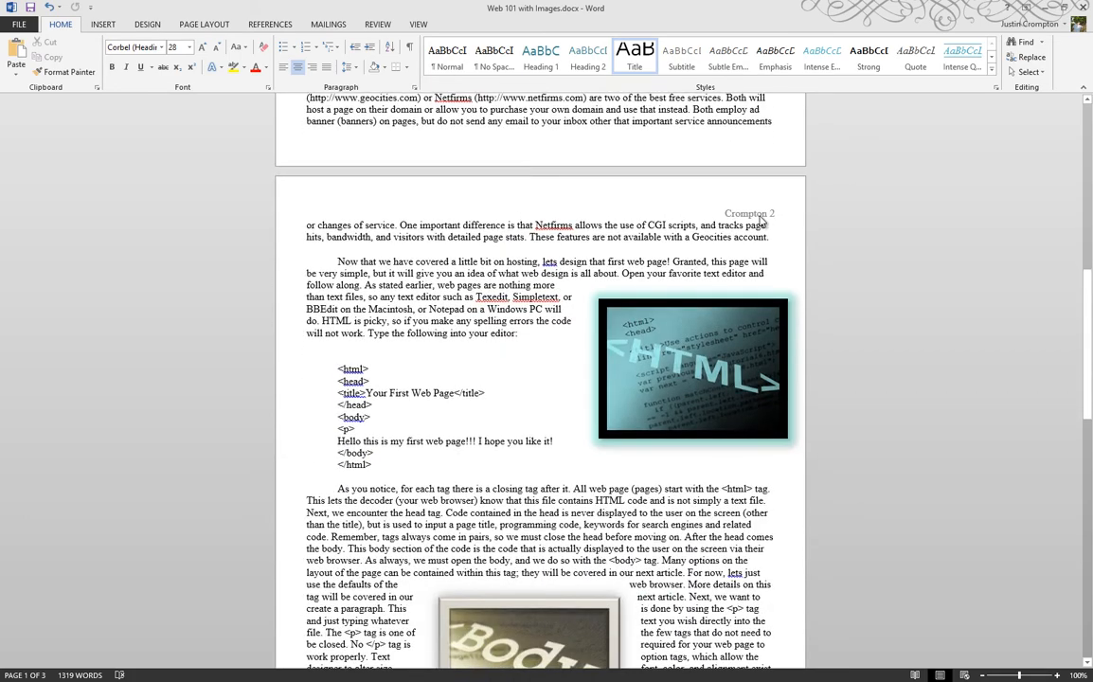
double_click(321, 143)
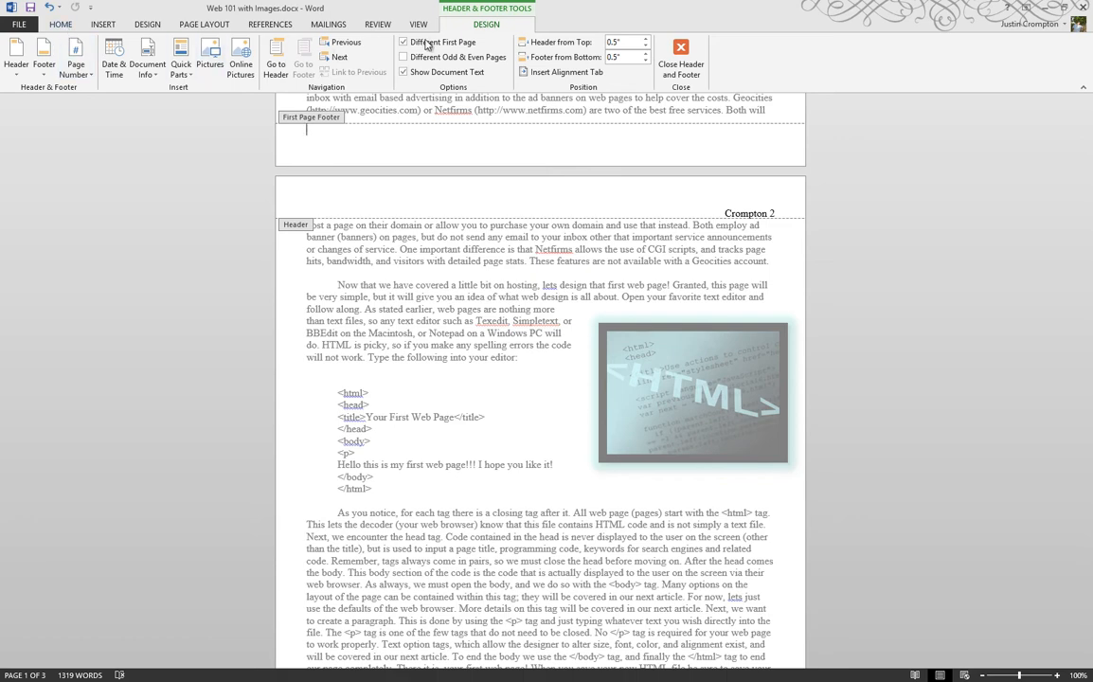
click(62, 25)
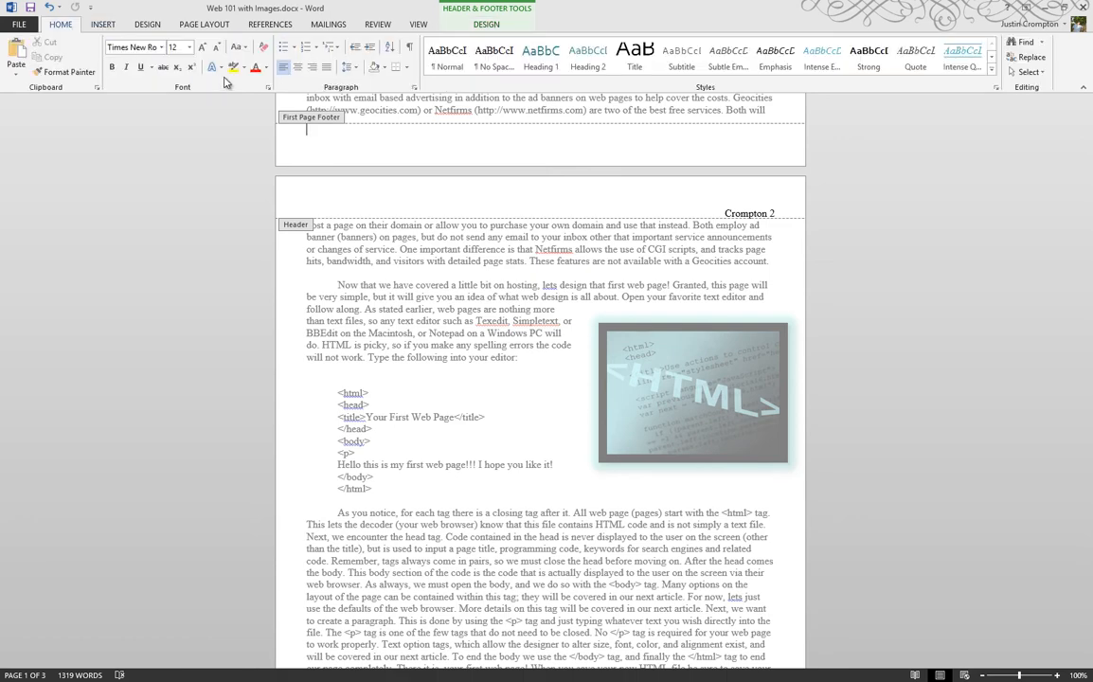
click(484, 26)
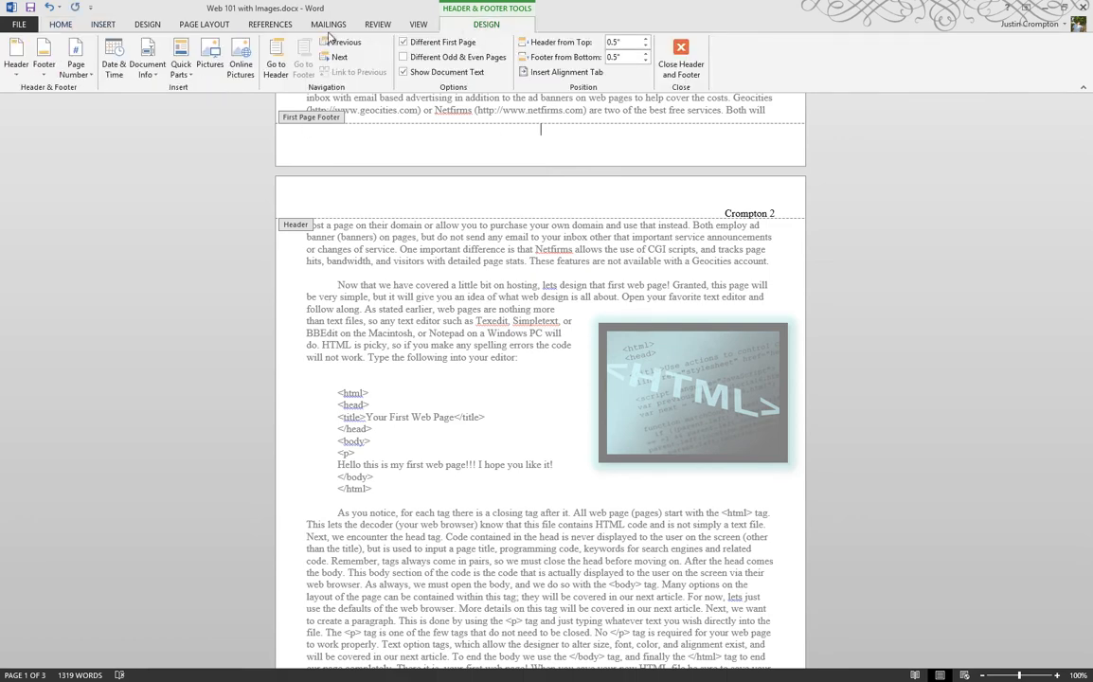
Insert an automatically updating date in the "May 24, 2013" format into the first-page footer and close the footer
click(113, 63)
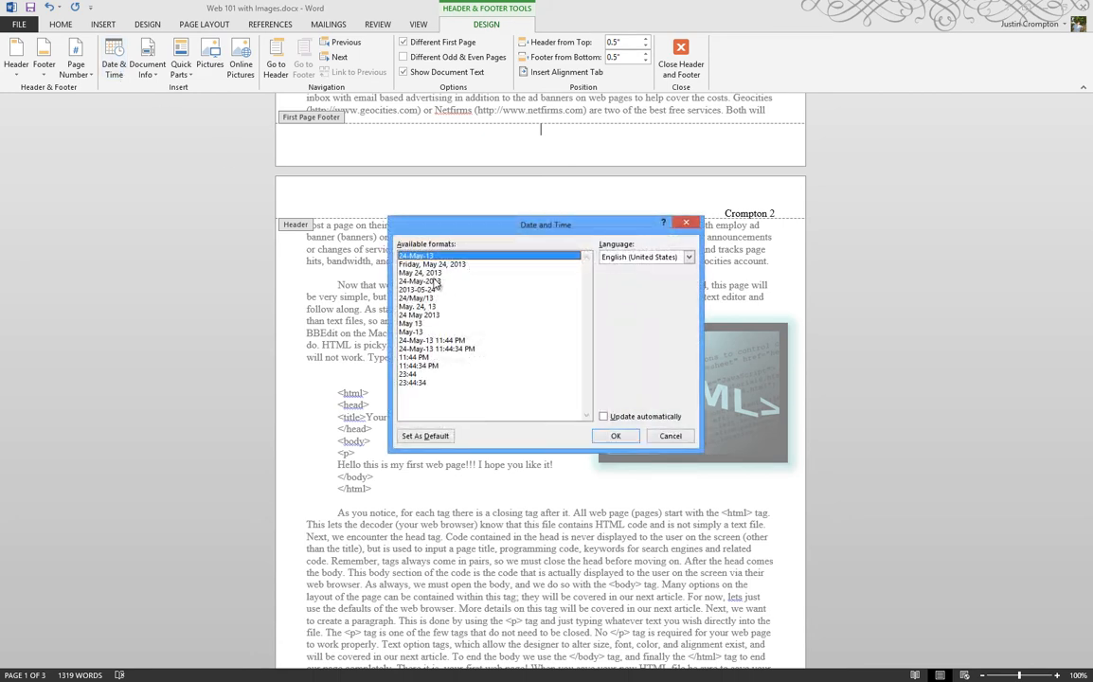
click(431, 273)
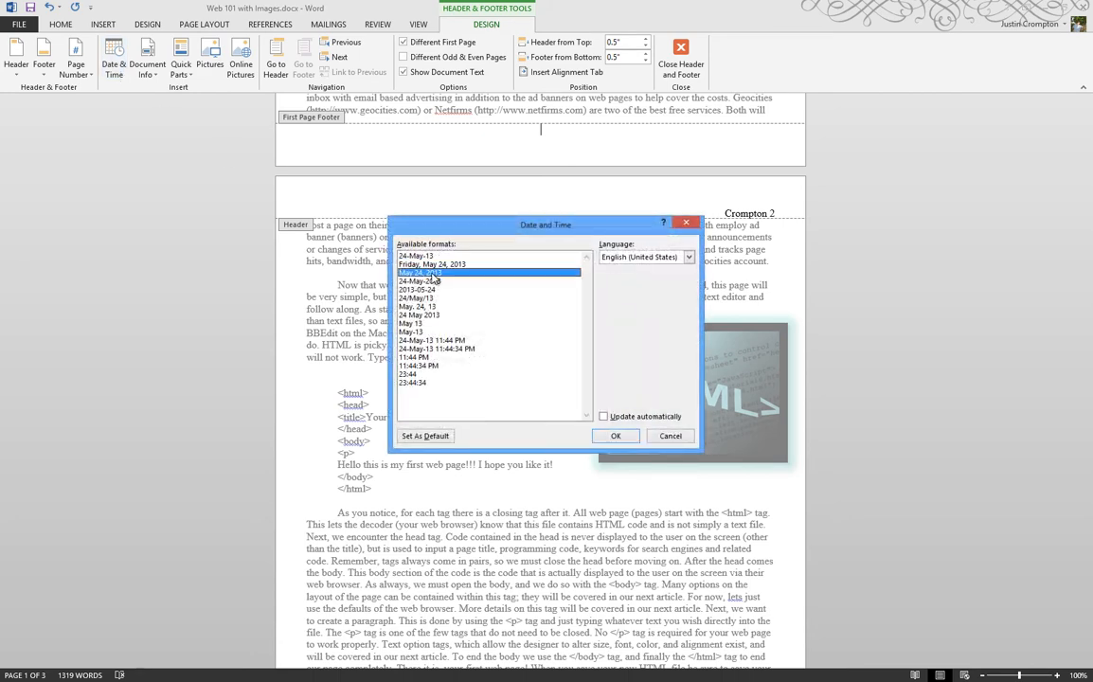
click(624, 421)
click(616, 437)
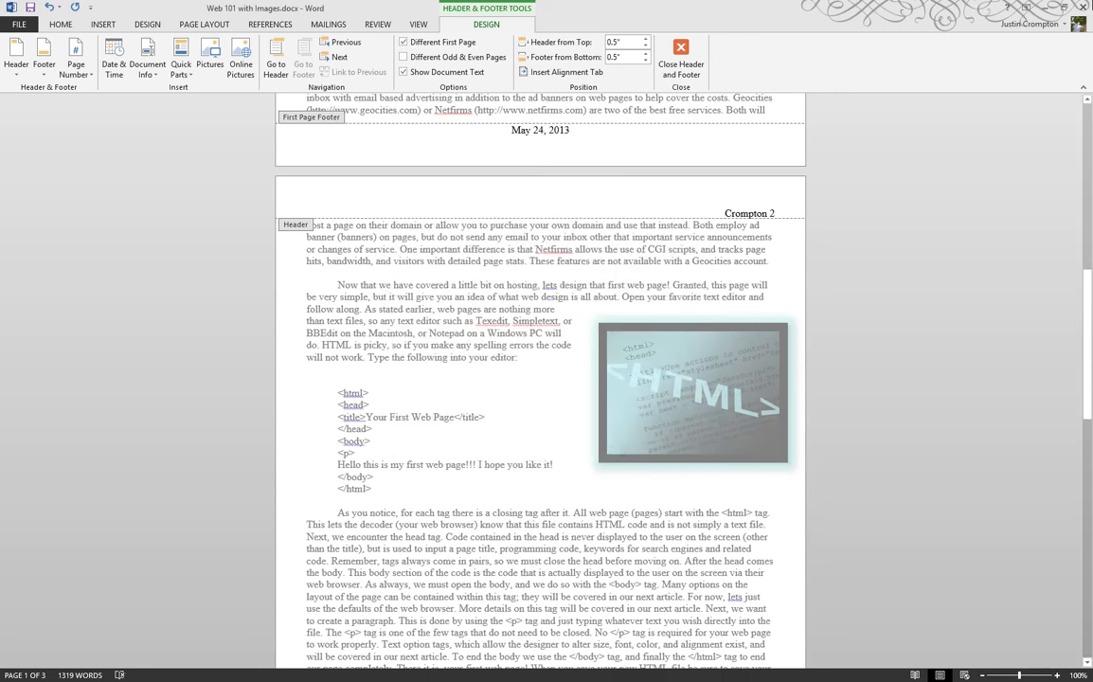
click(680, 59)
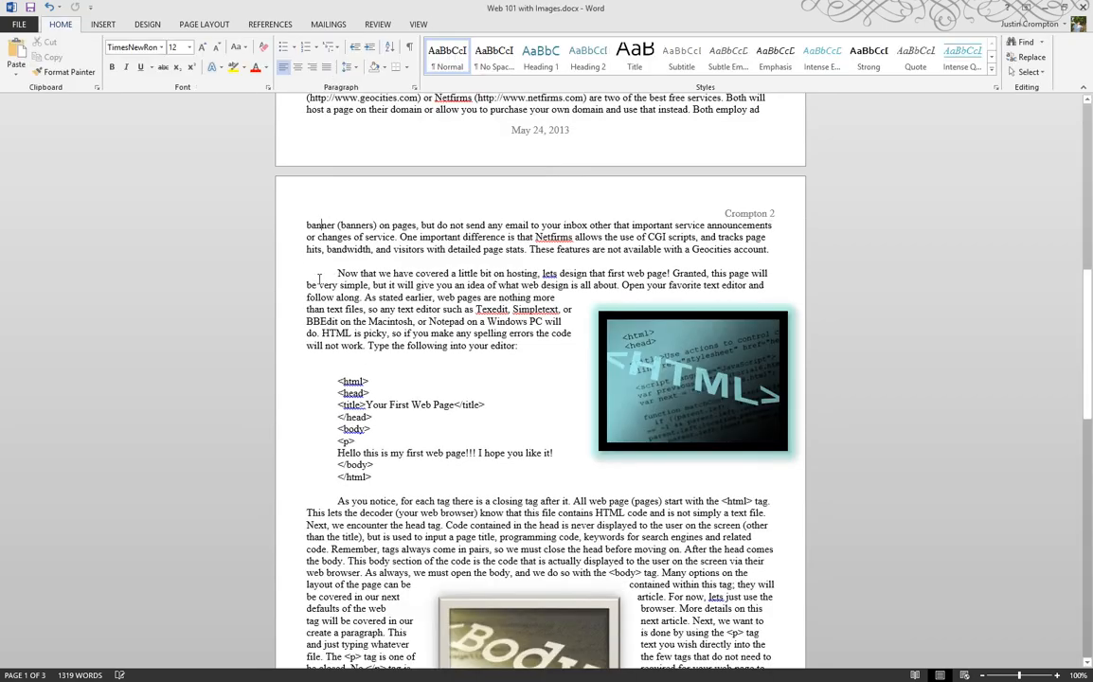
Reopen the first-page header, examine the built-in header designs without applying one, and close the header
scroll(591, 160, up, 10)
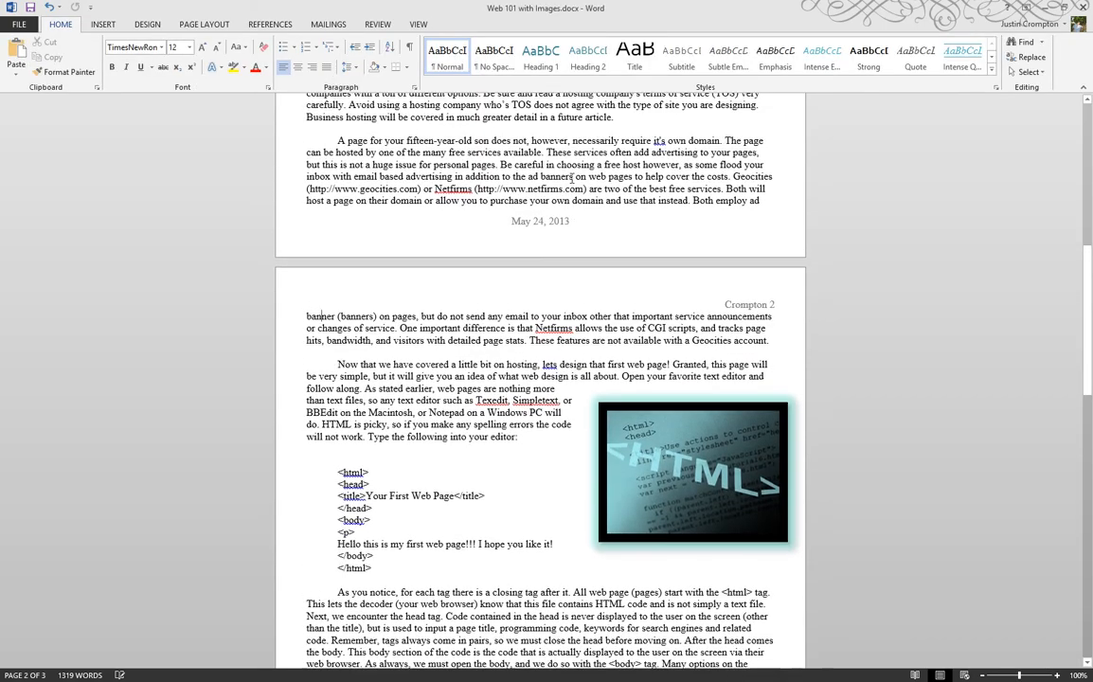
scroll(571, 177, up, 3)
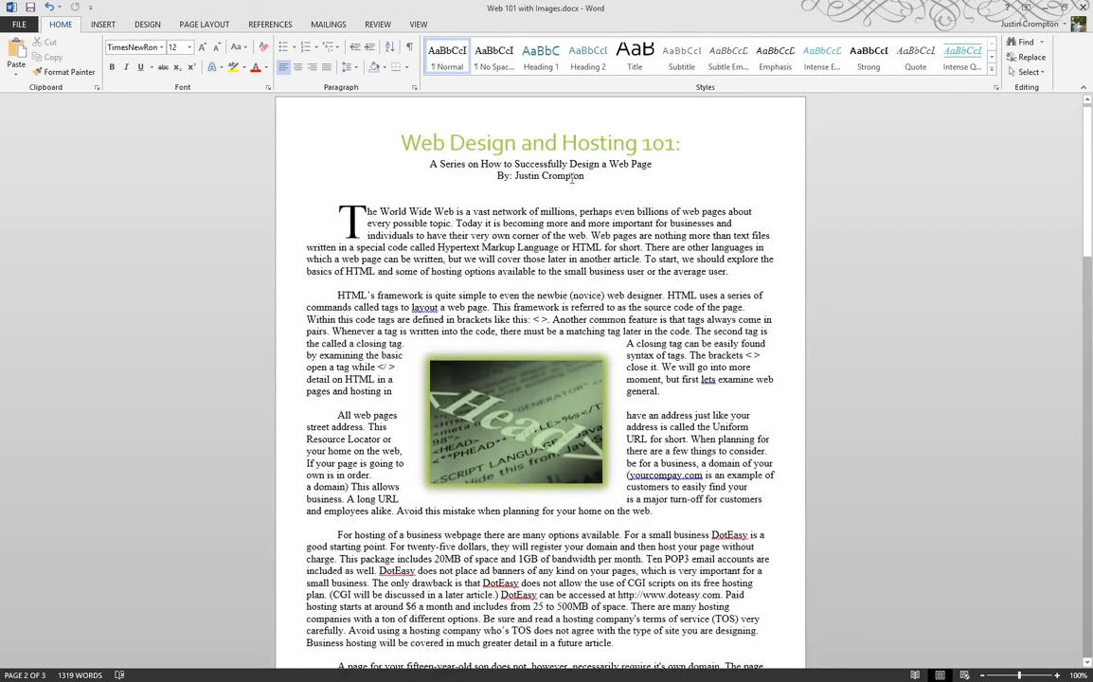
double_click(492, 133)
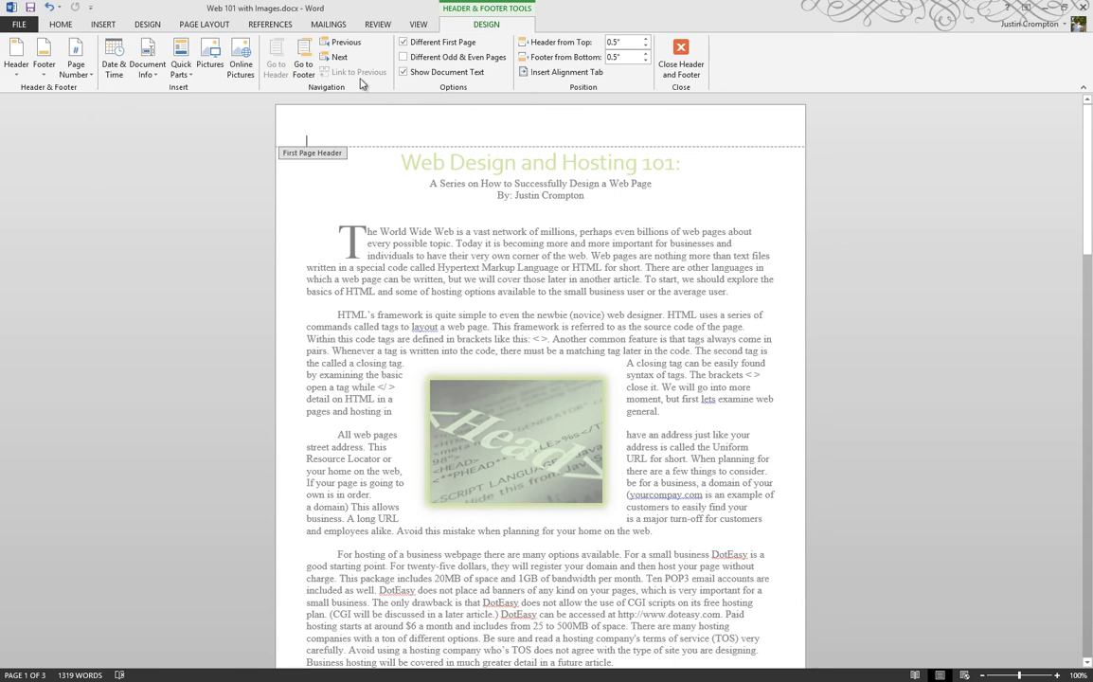
click(19, 75)
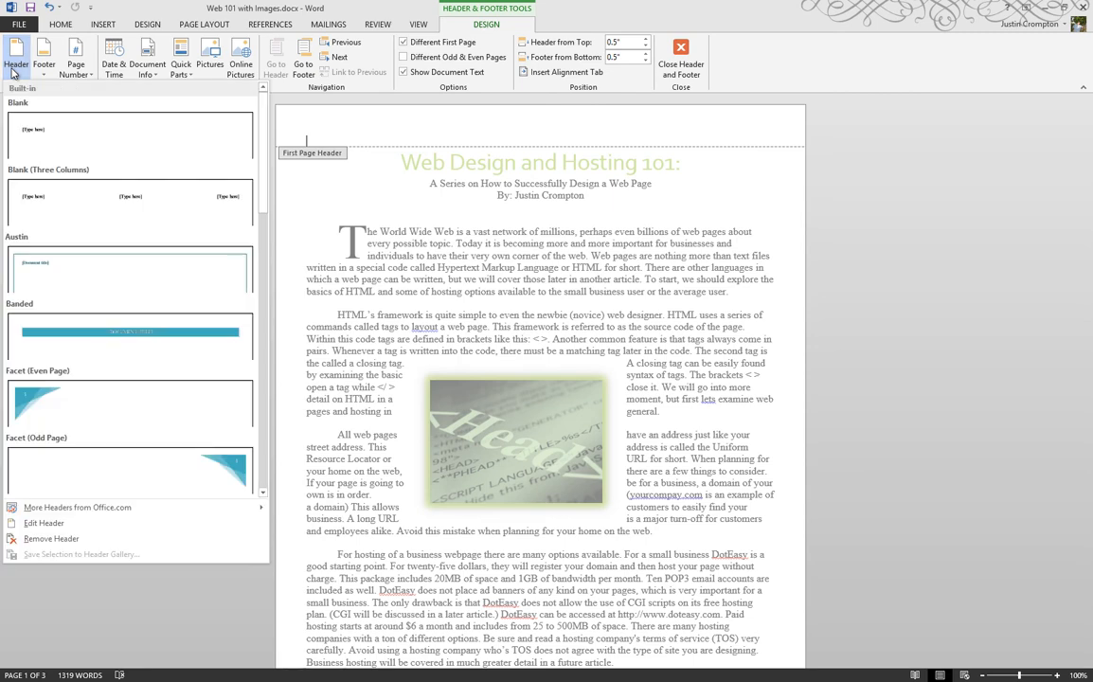
scroll(67, 317, down, 3)
scroll(68, 317, up, 2)
scroll(89, 199, down, 2)
scroll(87, 198, up, 3)
scroll(87, 197, down, 6)
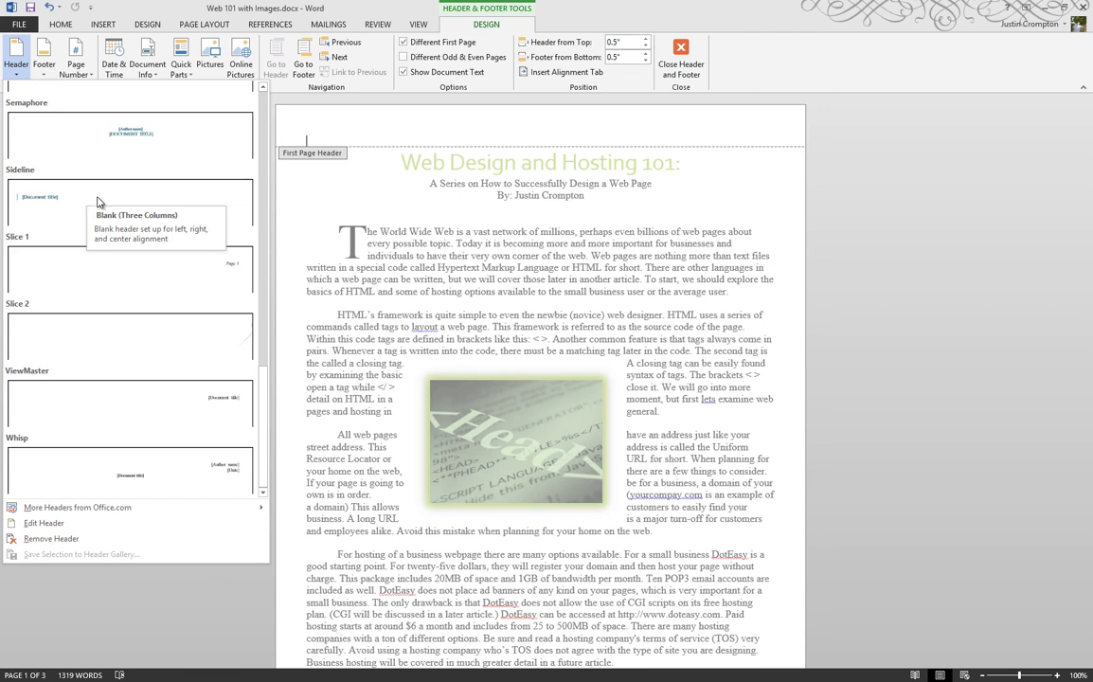
scroll(88, 354, up, 6)
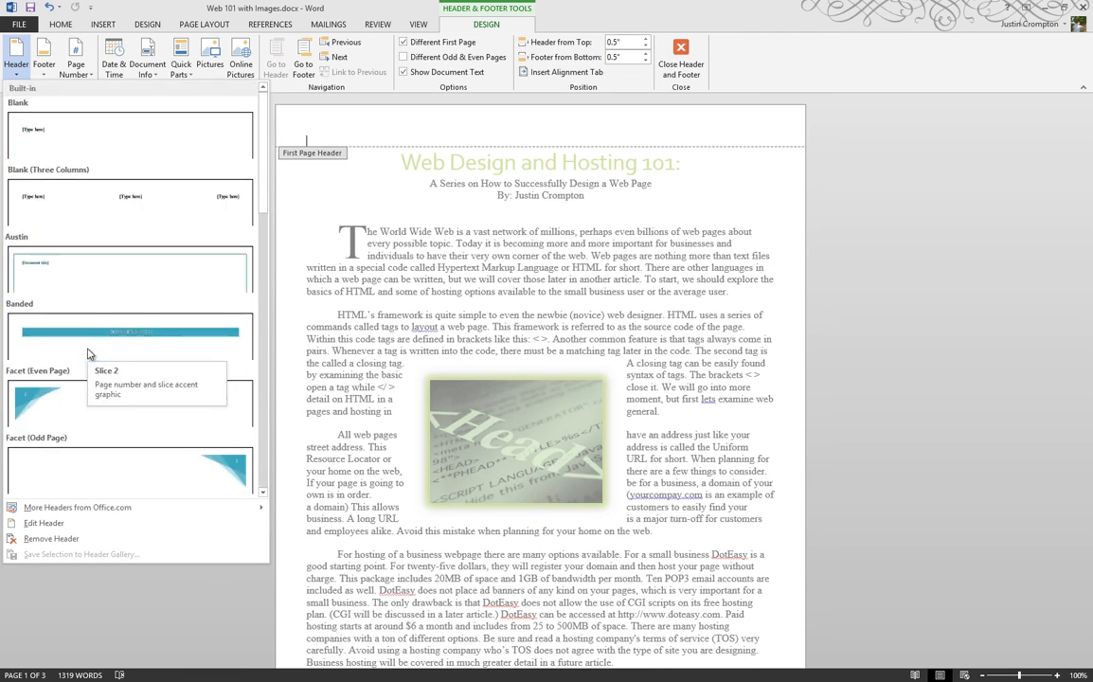
click(127, 612)
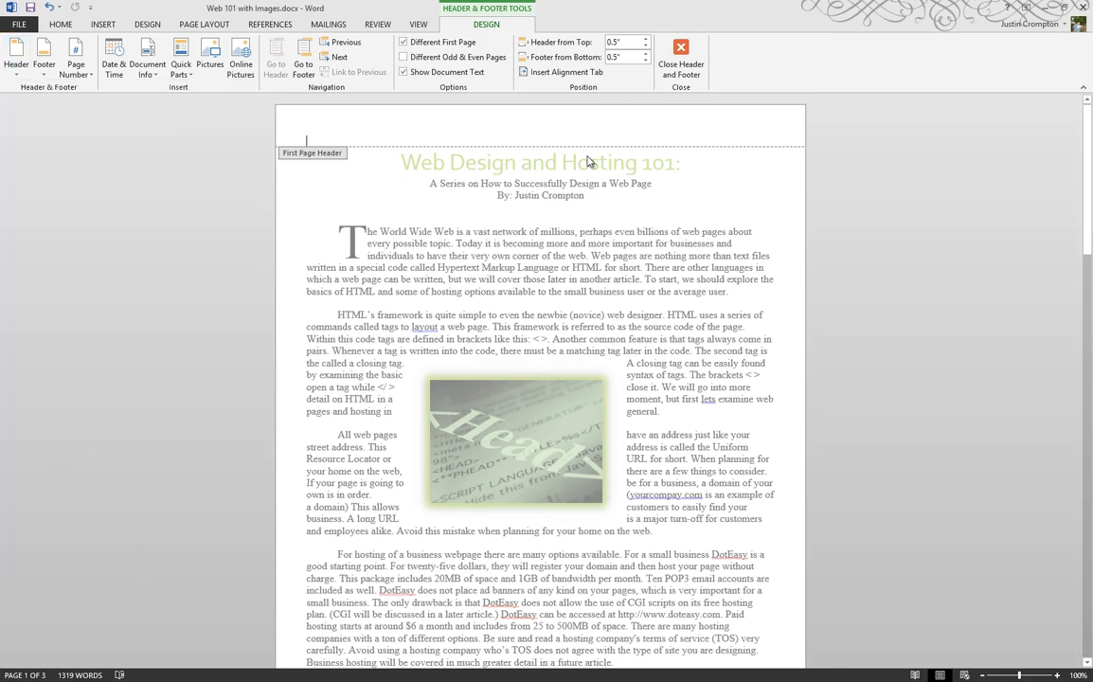
click(673, 75)
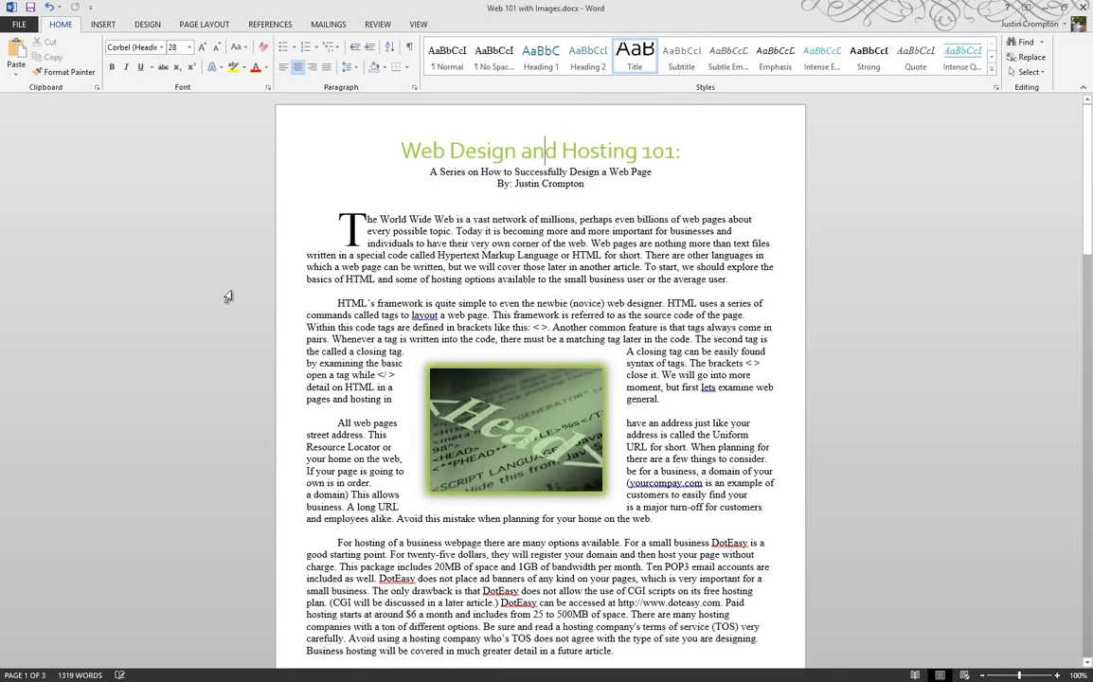
Review the headers and footers from the first page through the last
scroll(228, 296, down, 15)
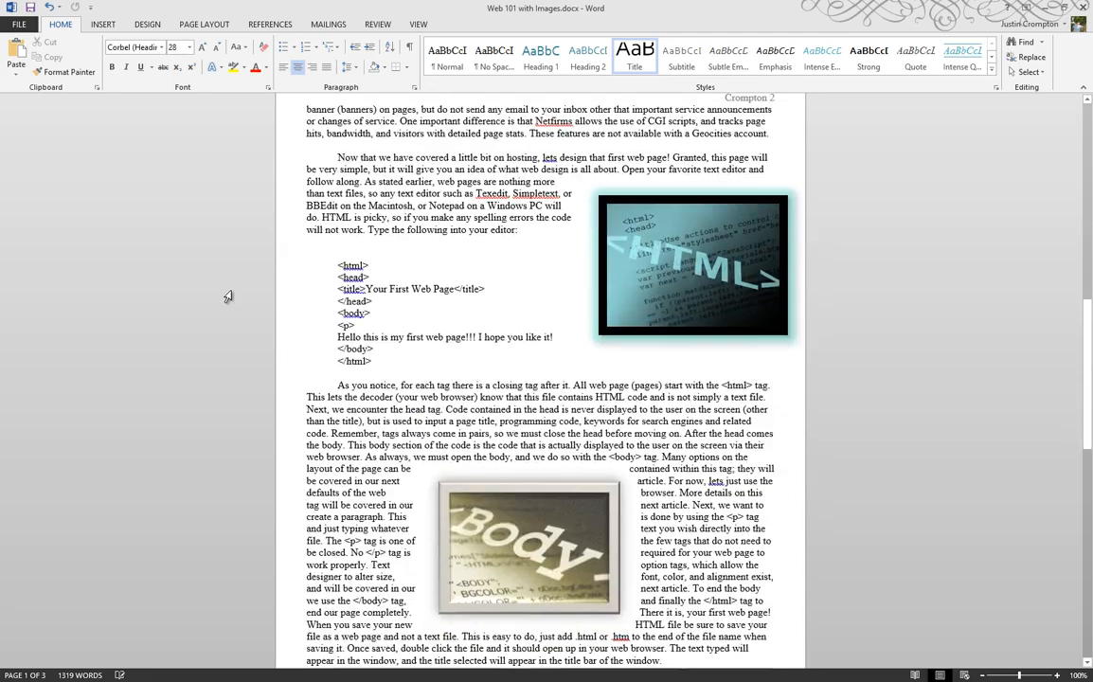
scroll(228, 297, down, 12)
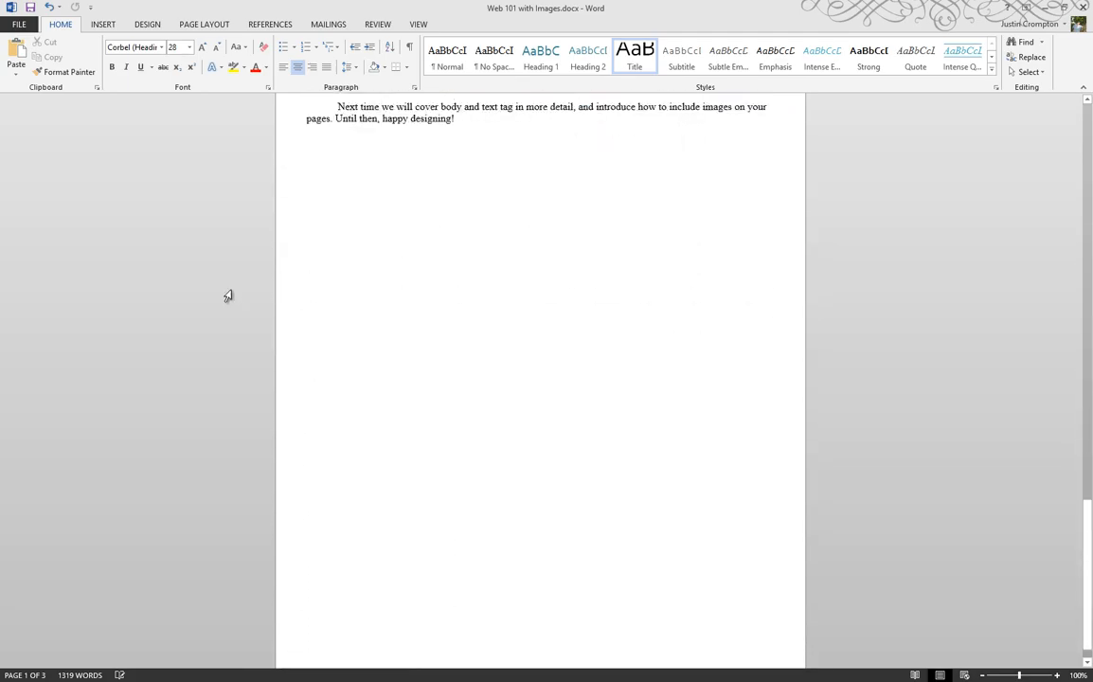
scroll(228, 296, up, 5)
scroll(229, 297, up, 20)
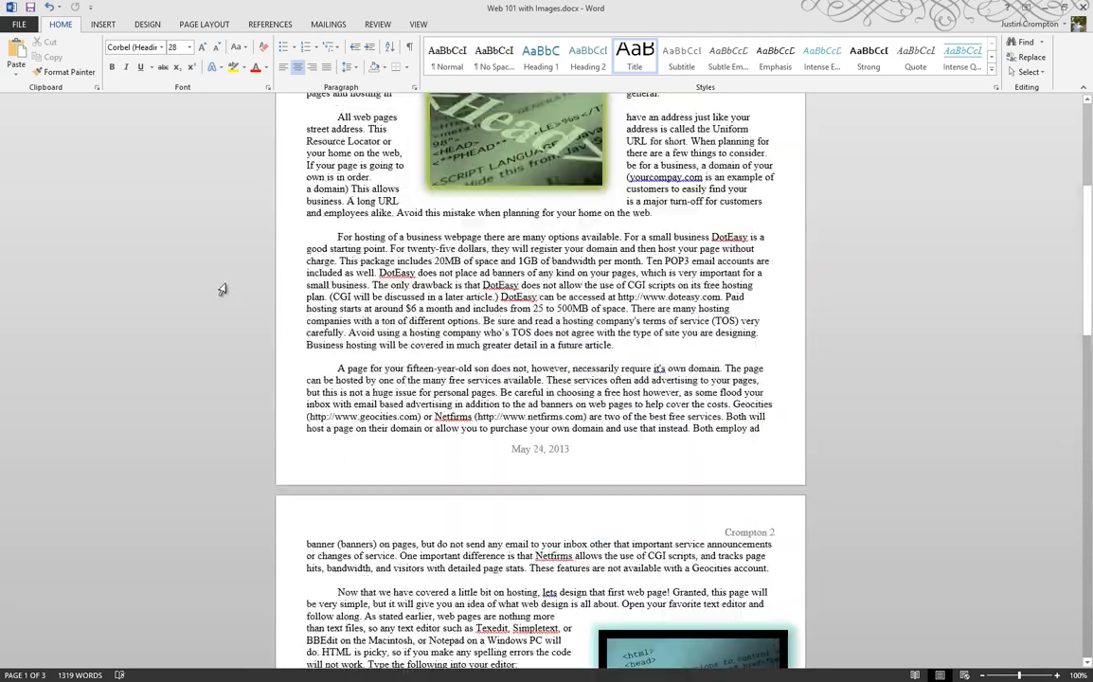